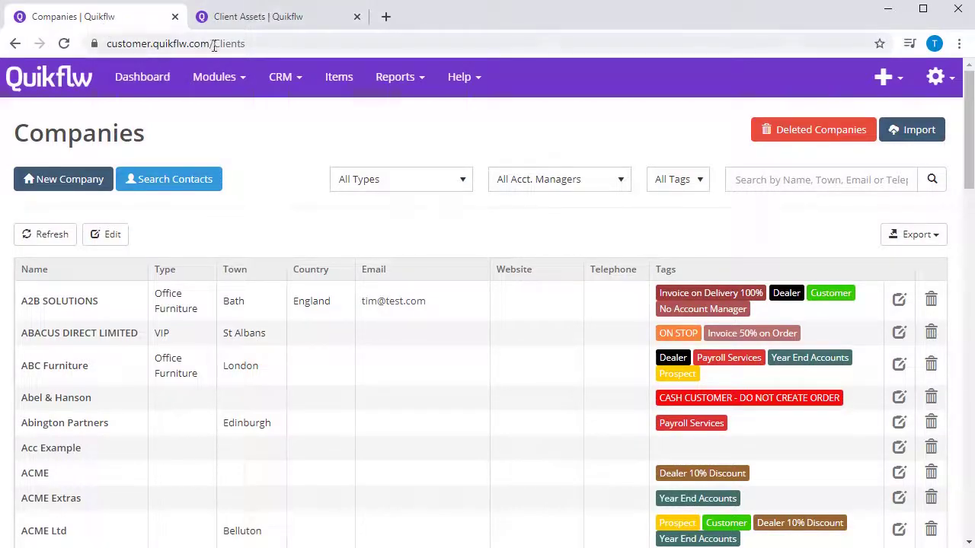
Step: Start a new client asset in the Assets module and choose the item CNC-1M - CNC-1M Machine
left_click(236, 18)
left_click(223, 80)
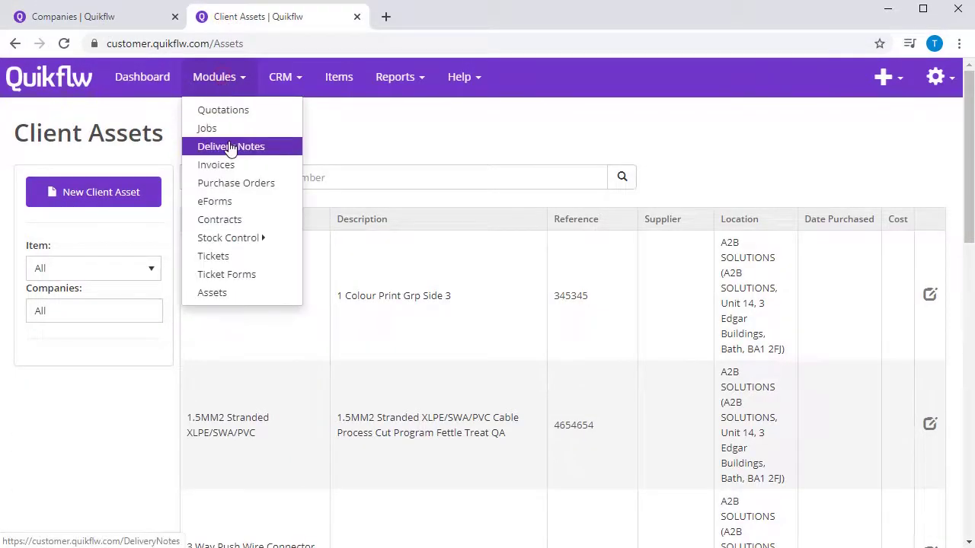
left_click(253, 293)
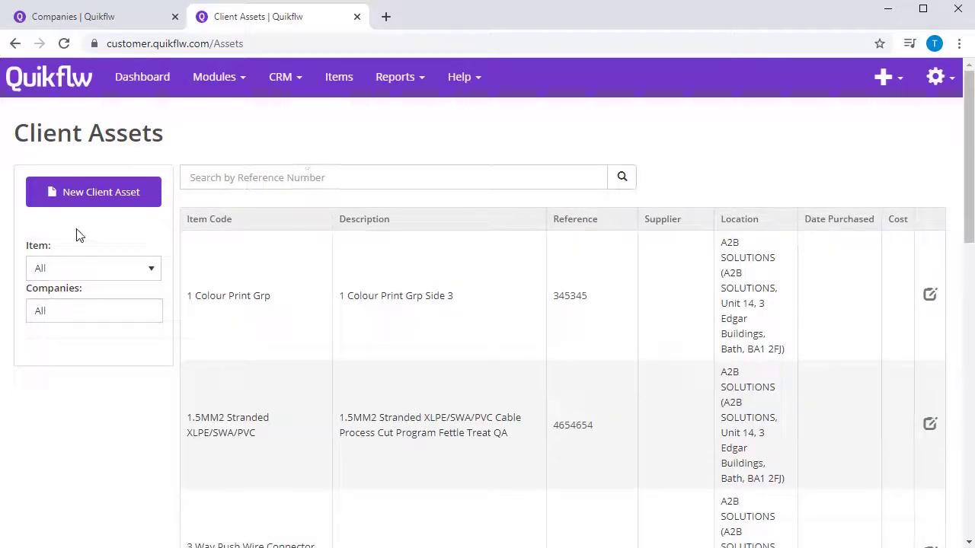
left_click(101, 202)
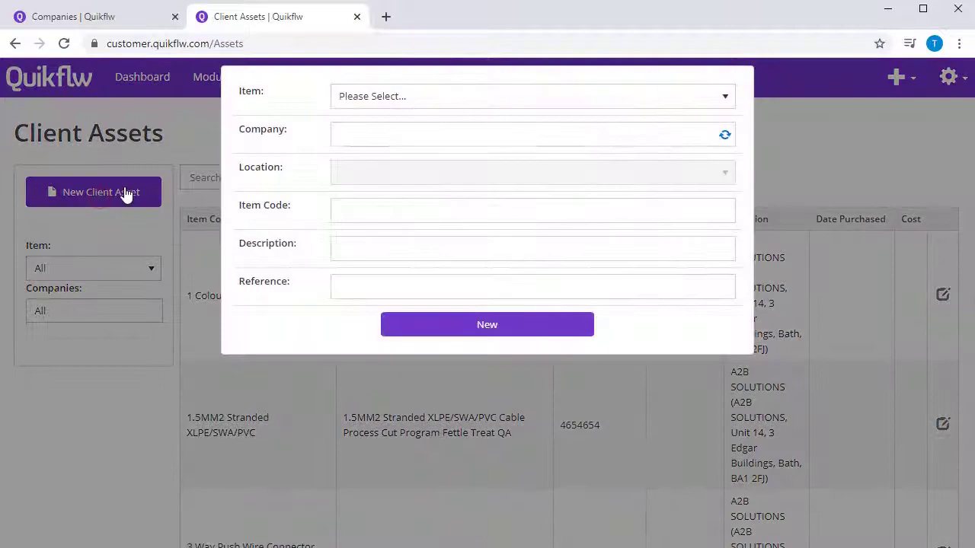
left_click(412, 99)
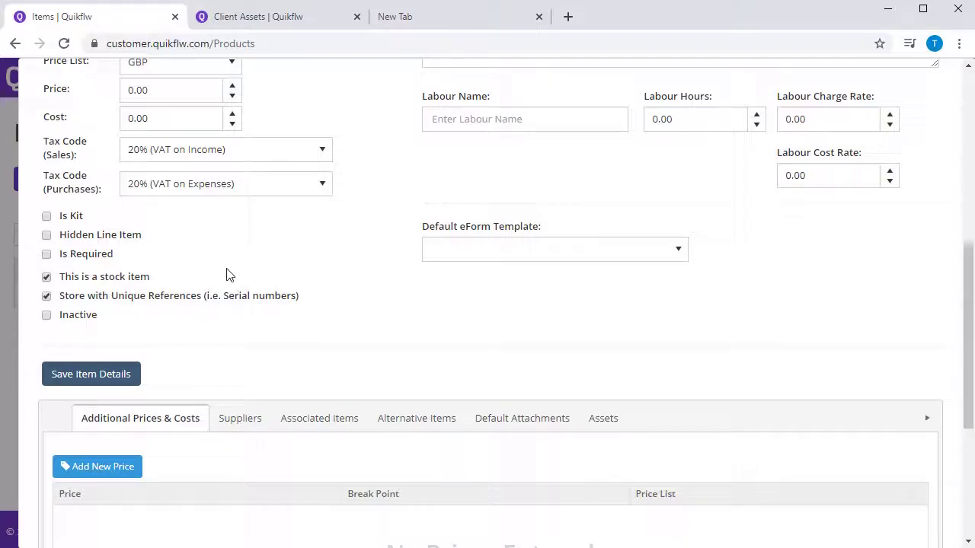
Step: Check the CNC-1M item's stock item and unique references settings, and return to the new client asset form
left_click_drag(304, 301, 60, 278)
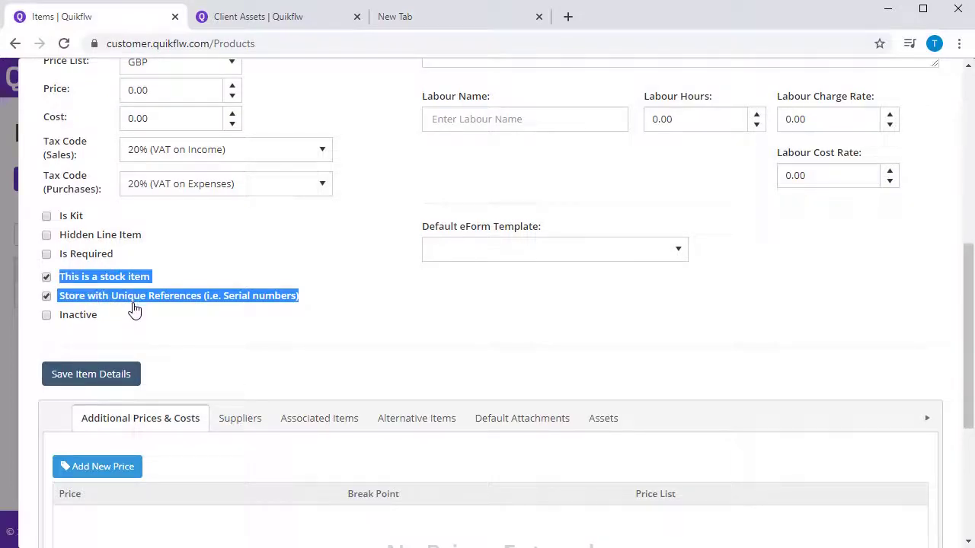
scroll(135, 308, "up", 5)
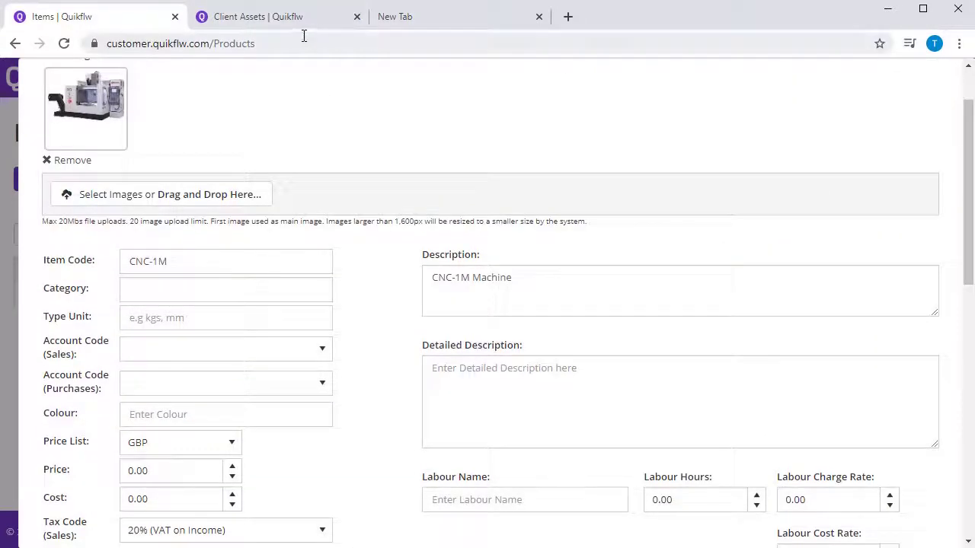
left_click(297, 17)
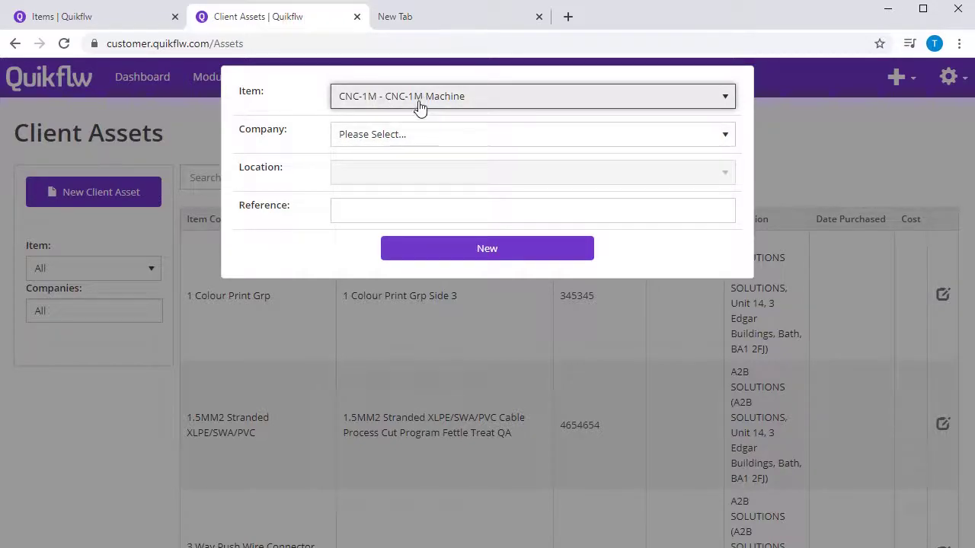
Step: Set the new asset's company to A2B SOLUTIONS, replacing an initial choice of Abington Partners
left_click(407, 141)
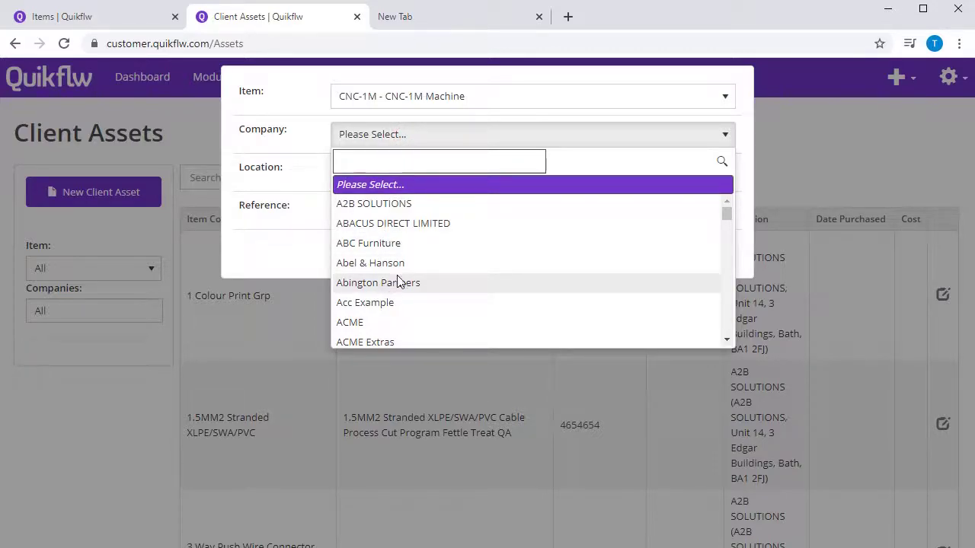
left_click(399, 282)
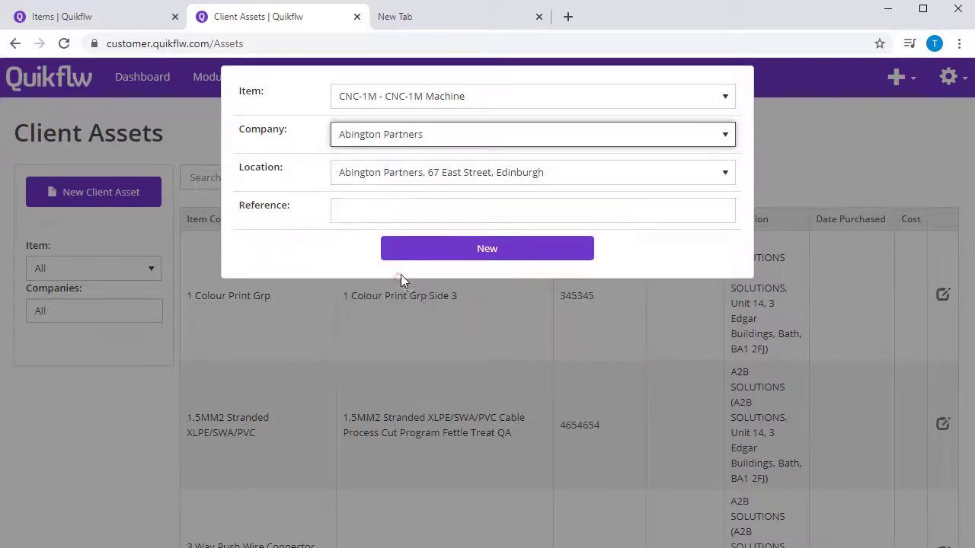
left_click(424, 136)
left_click(408, 204)
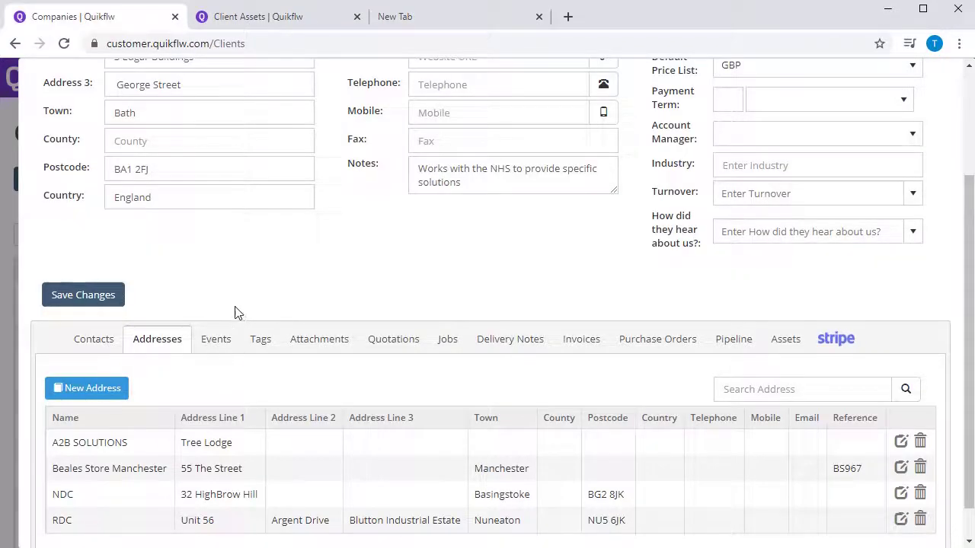
Step: Review the addresses stored for A2B SOLUTIONS in its company record, and return to the new client asset form
scroll(203, 424, "up", 2)
scroll(208, 428, "down", 2)
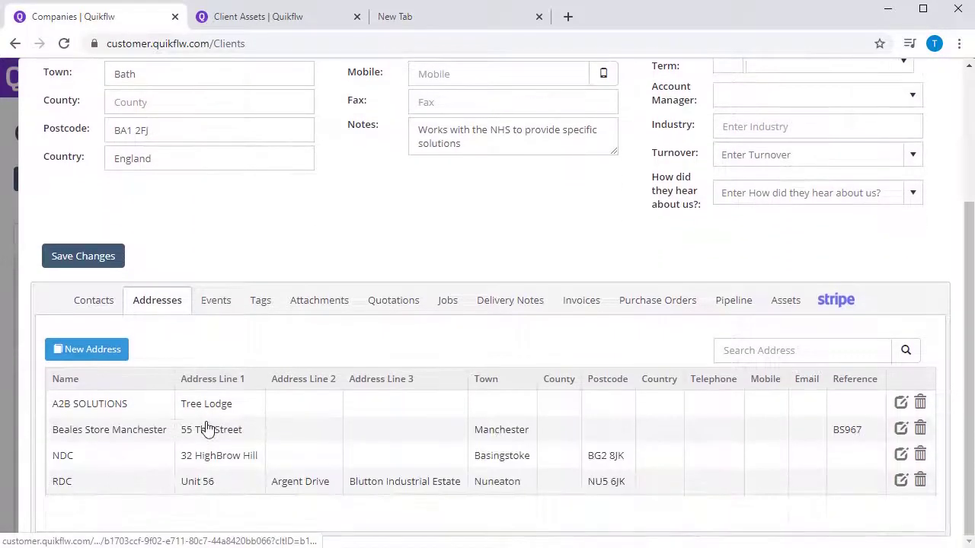
left_click(314, 21)
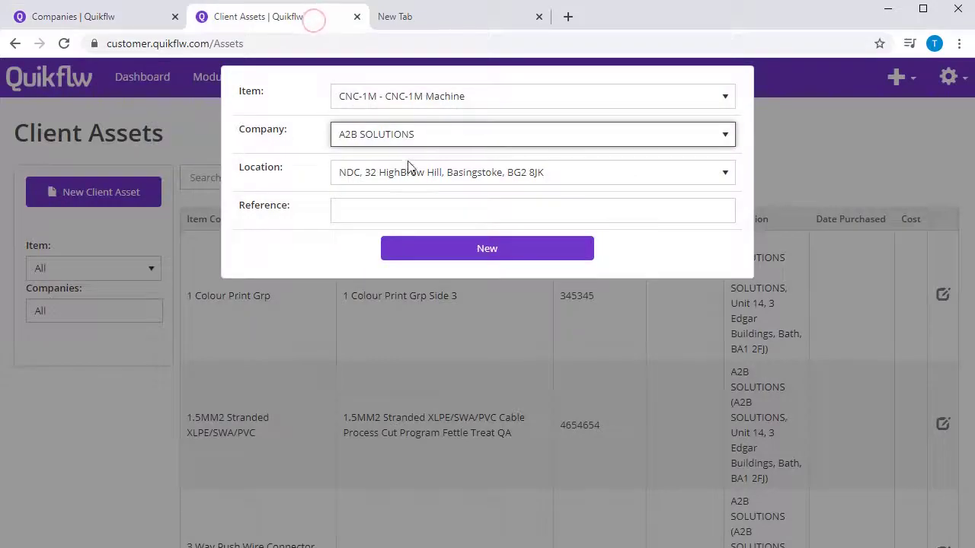
Step: Keep A2B SOLUTIONS as the company and set the asset's location to its NDC site in Basingstoke
left_click(413, 135)
left_click(391, 199)
left_click(404, 181)
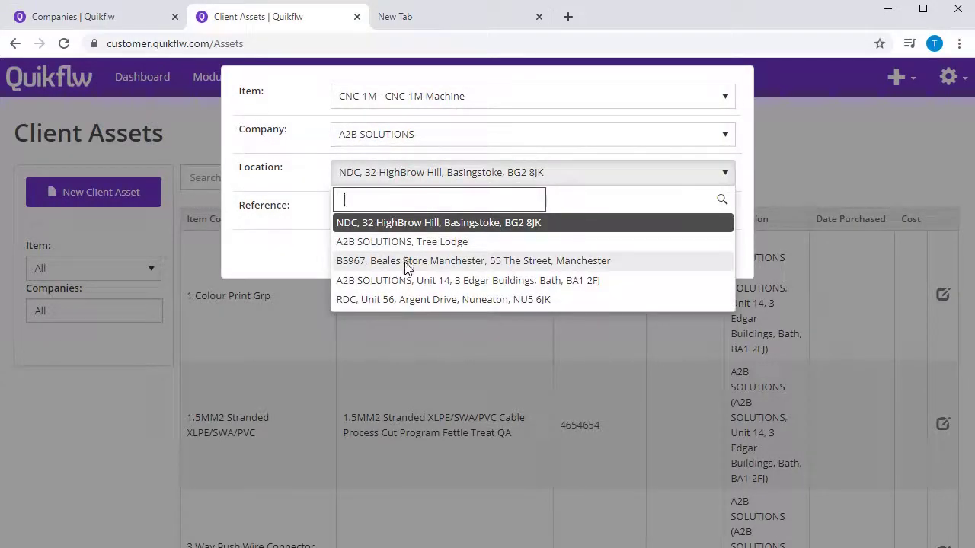
left_click(408, 265)
Step: Enter GH389083 as the asset's reference and create the client asset
left_click(407, 213)
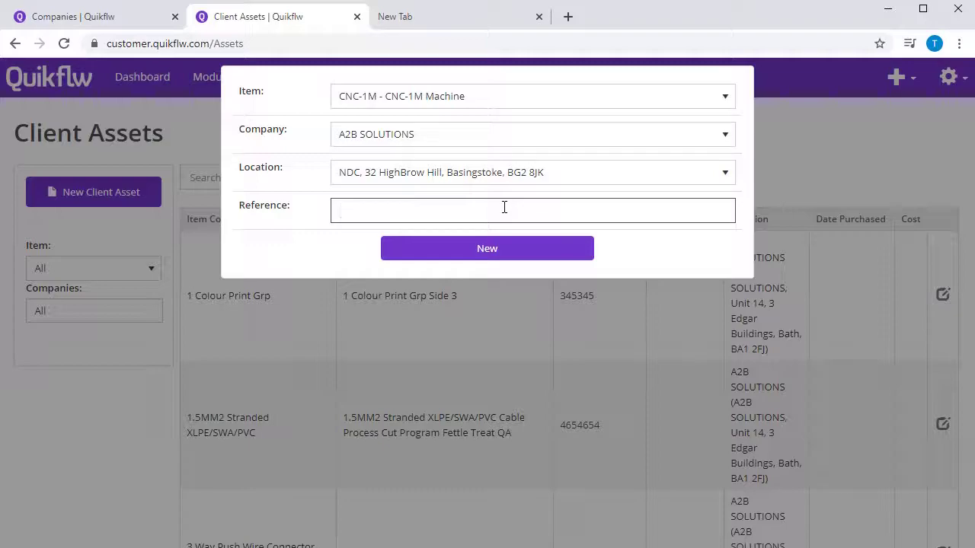
type("GH389083")
left_click(463, 255)
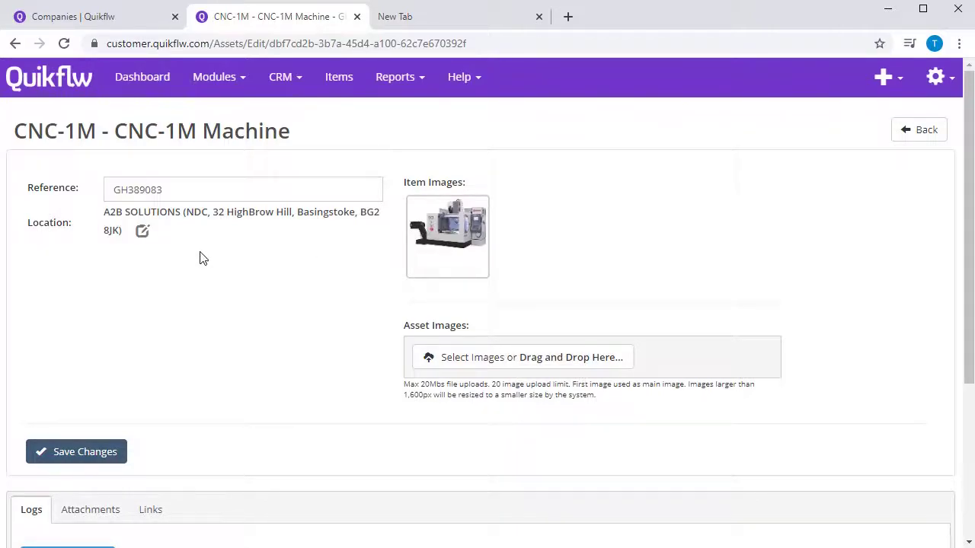
Step: Look through the attachments and links of the new CNC-1M asset
scroll(158, 248, "down", 2)
left_click(111, 358)
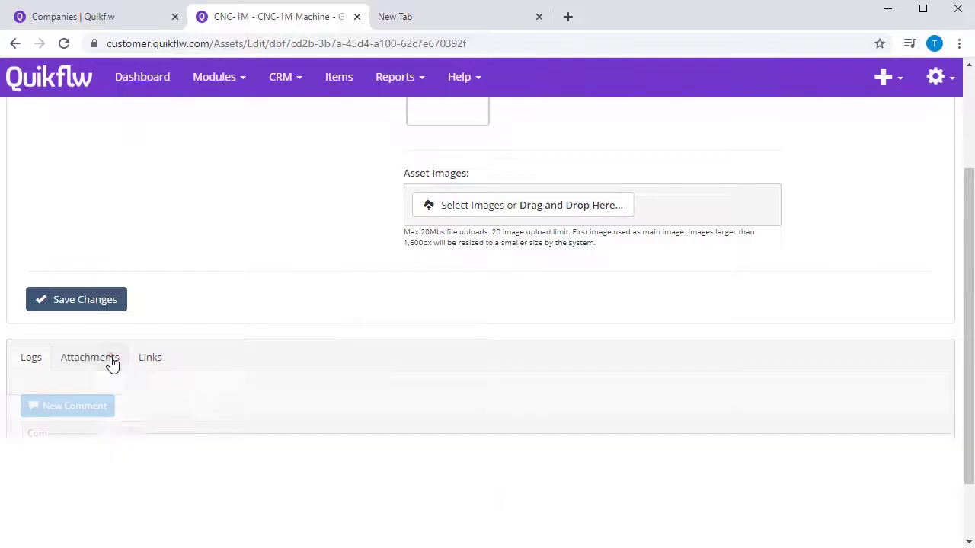
left_click(149, 371)
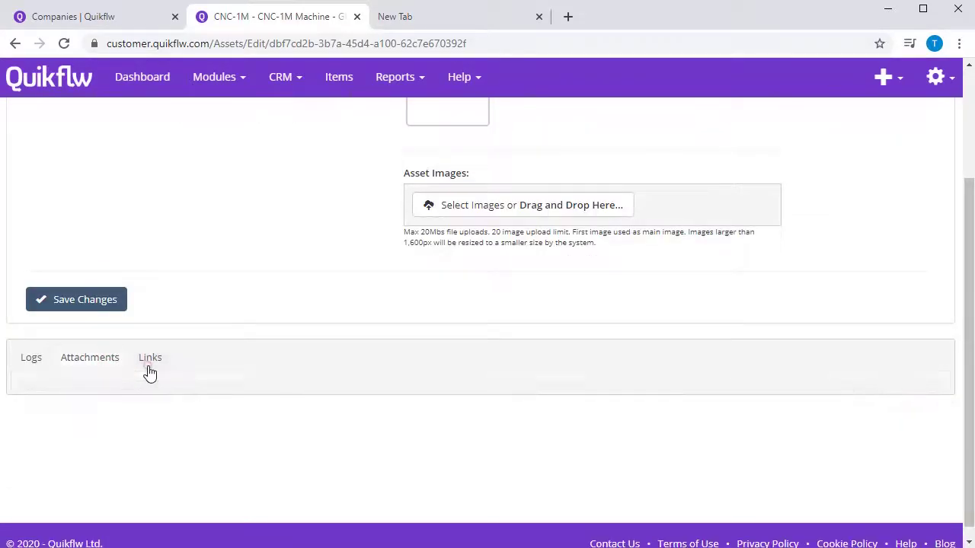
scroll(149, 372, "up", 2)
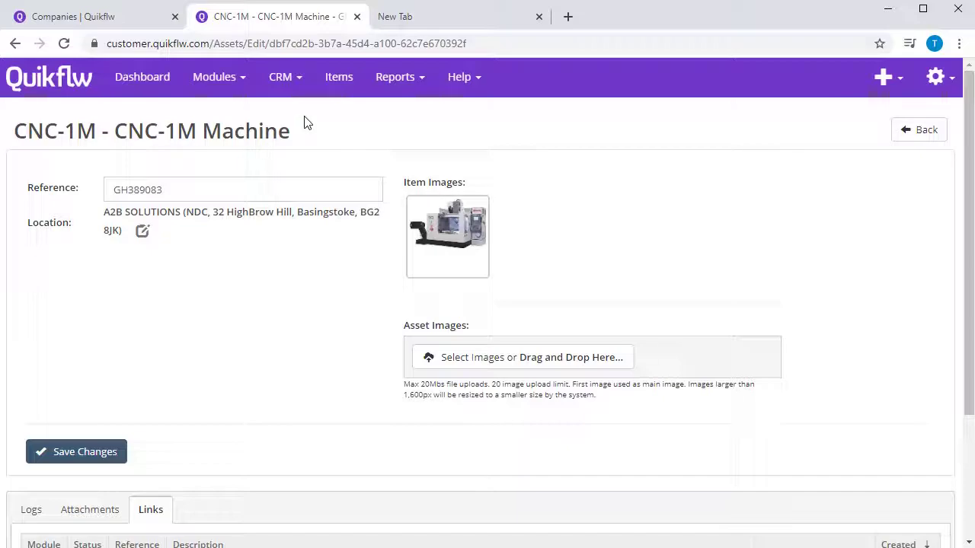
Step: Create a new job for A2B SOLUTIONS with the description "Service machine"
left_click(242, 79)
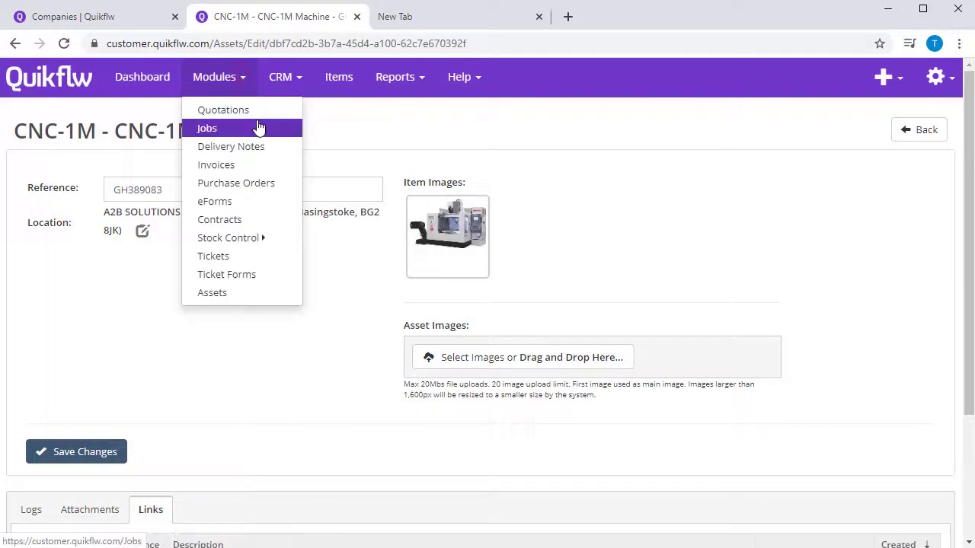
left_click(258, 128)
left_click(145, 194)
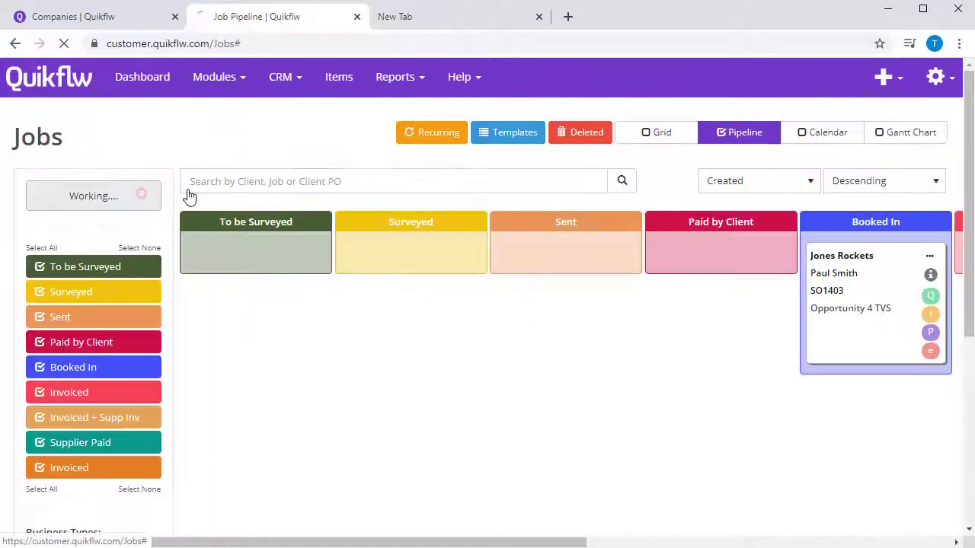
type("Service machine")
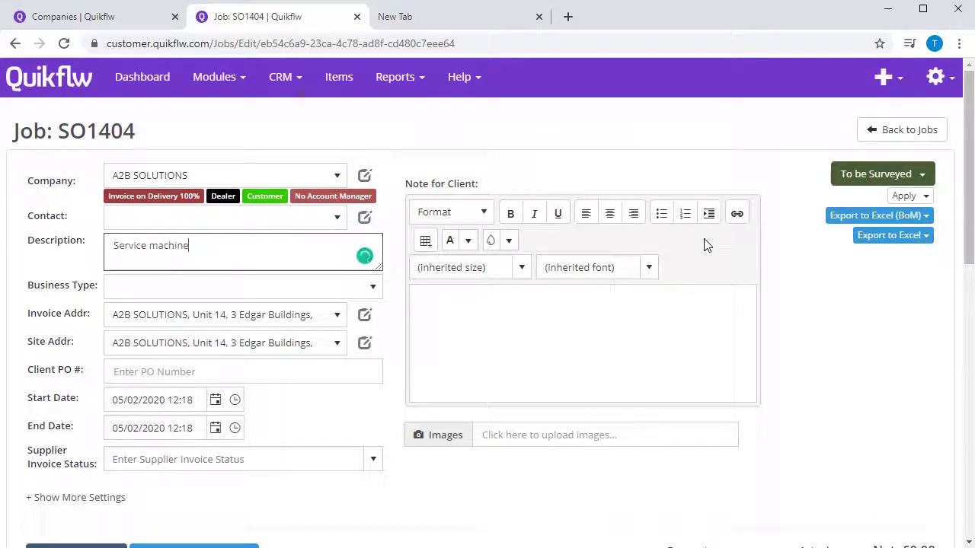
Step: Find the Service item with the search term "service" and add one to the job's items
scroll(647, 278, "down", 8)
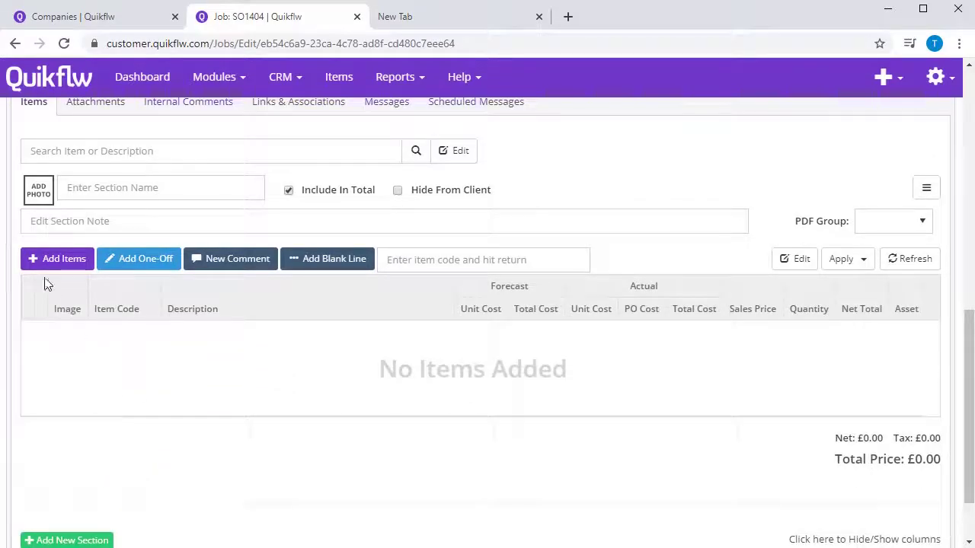
left_click(52, 259)
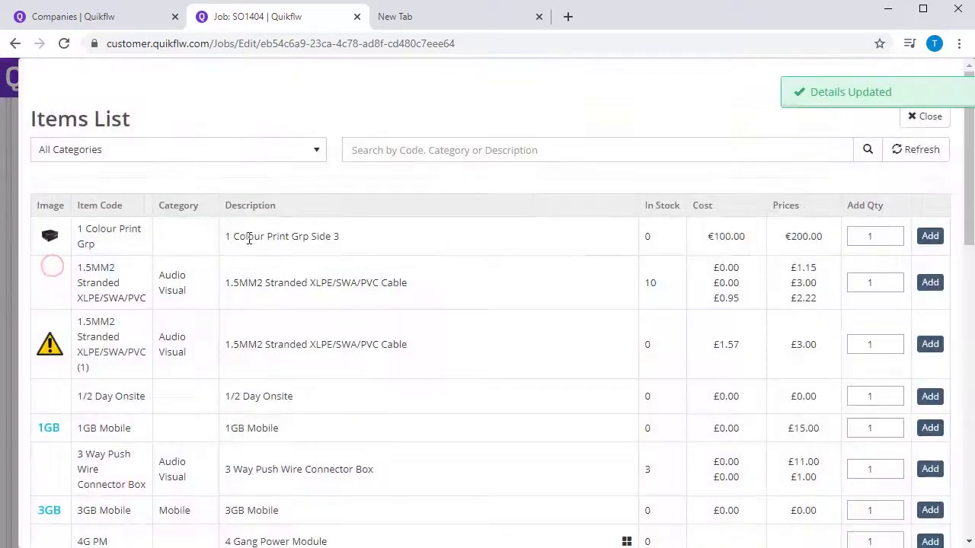
left_click(403, 150)
type("service")
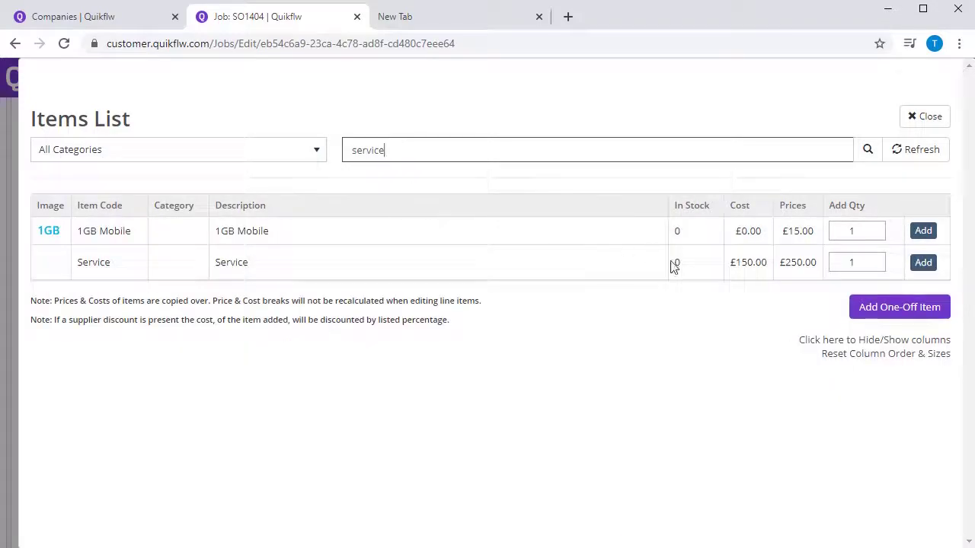
left_click(922, 261)
left_click(928, 118)
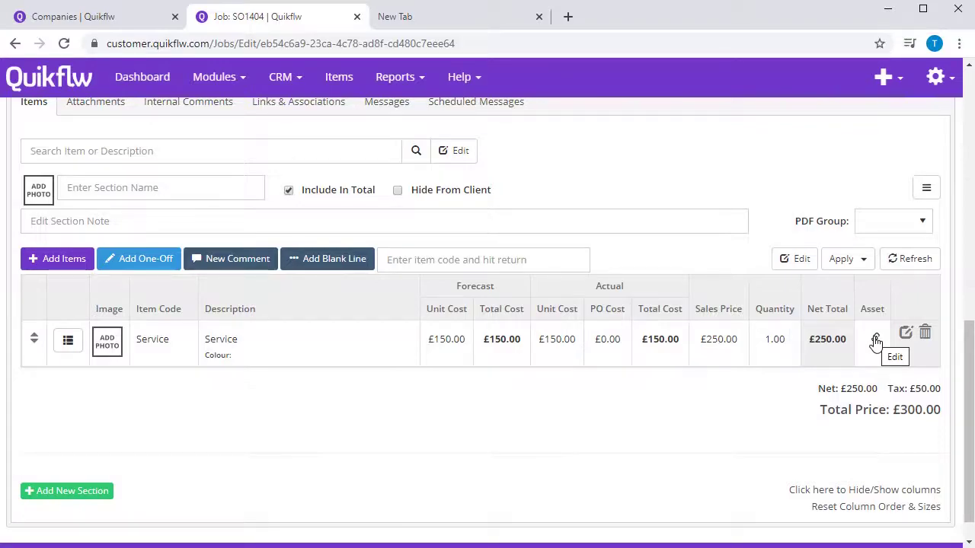
Step: Link the CNC-1M asset with reference GH389083 to the job's Service line
left_click(876, 339)
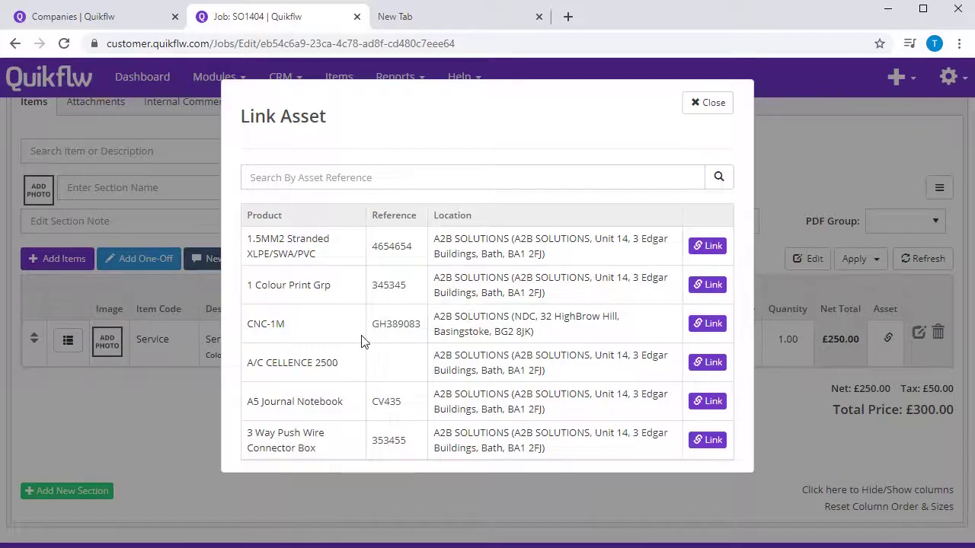
left_click_drag(313, 327, 245, 325)
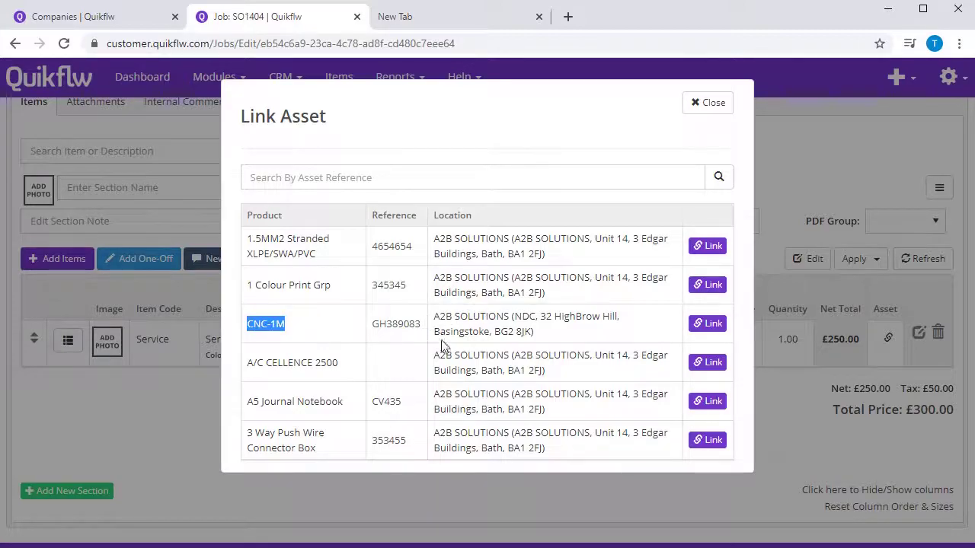
left_click(704, 323)
left_click(706, 107)
Step: Change the status of the Service machine job using its status options
scroll(822, 317, "up", 8)
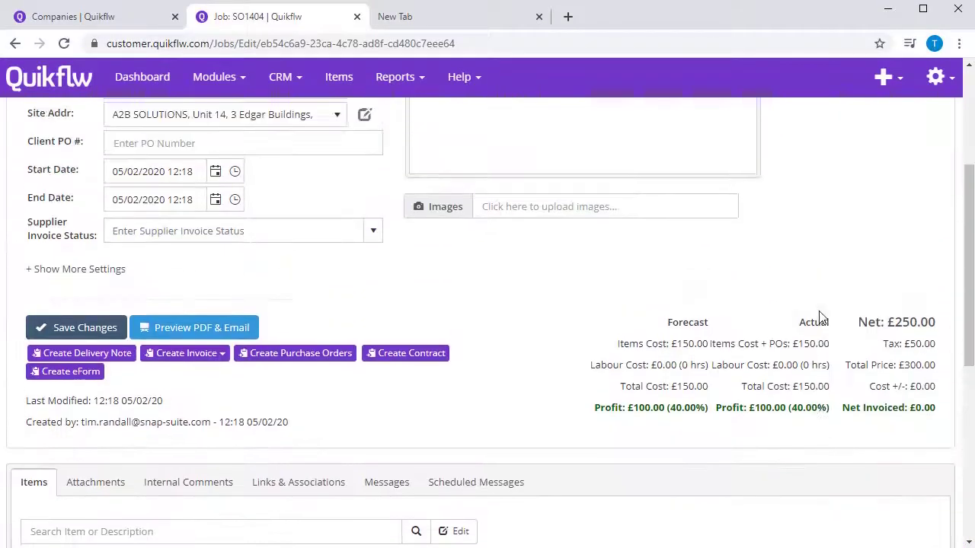
left_click(867, 180)
left_click(859, 202)
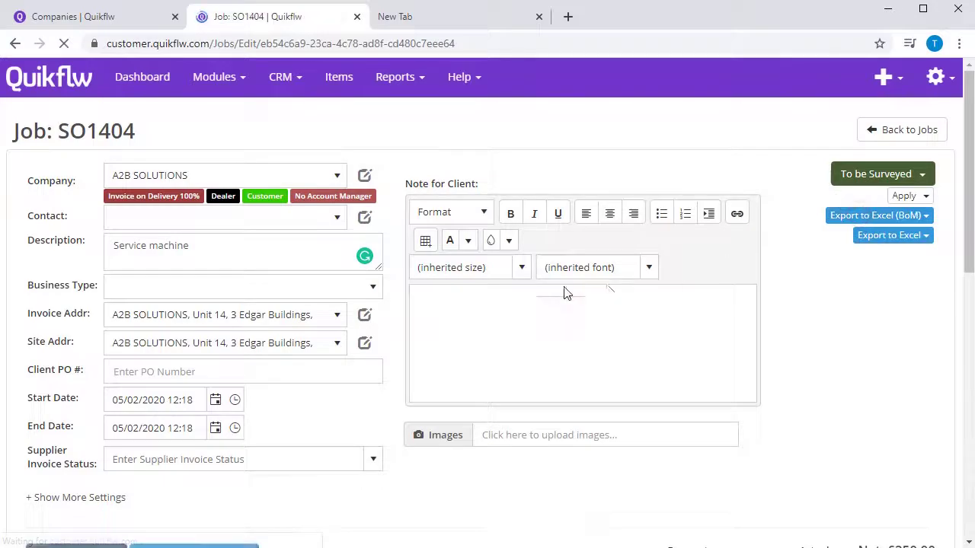
Step: Create a standard invoice from the job without a template and confirm its creation
scroll(452, 343, "down", 3)
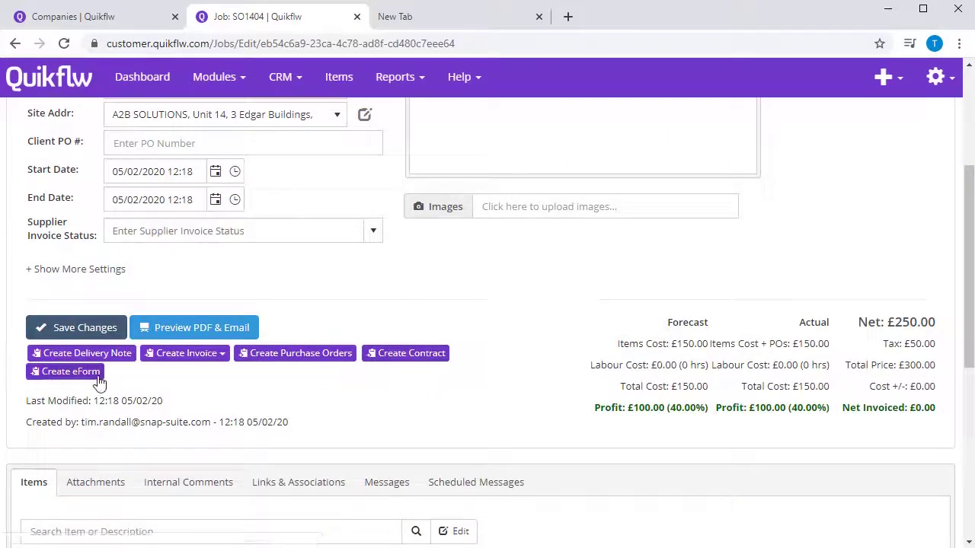
left_click(187, 353)
mouse_move(194, 377)
left_click(309, 387)
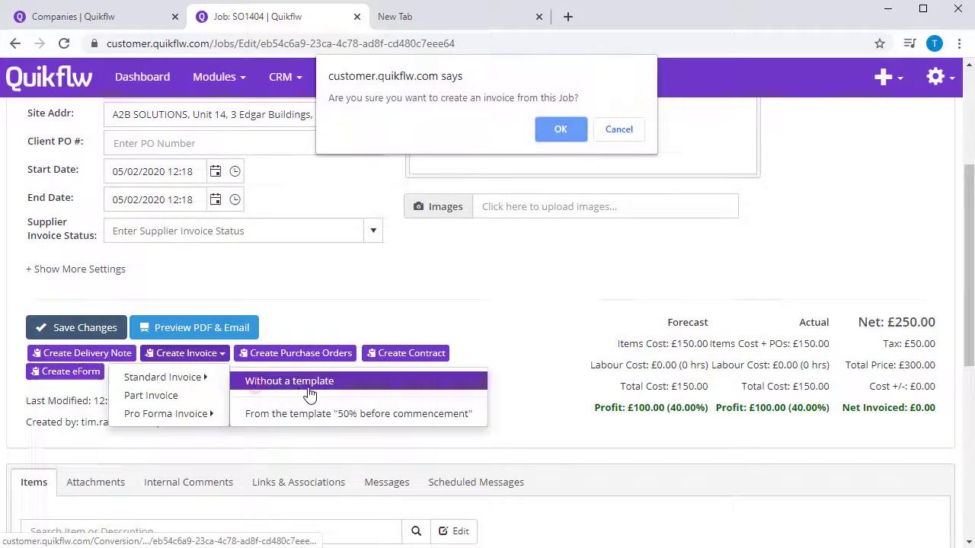
left_click(560, 128)
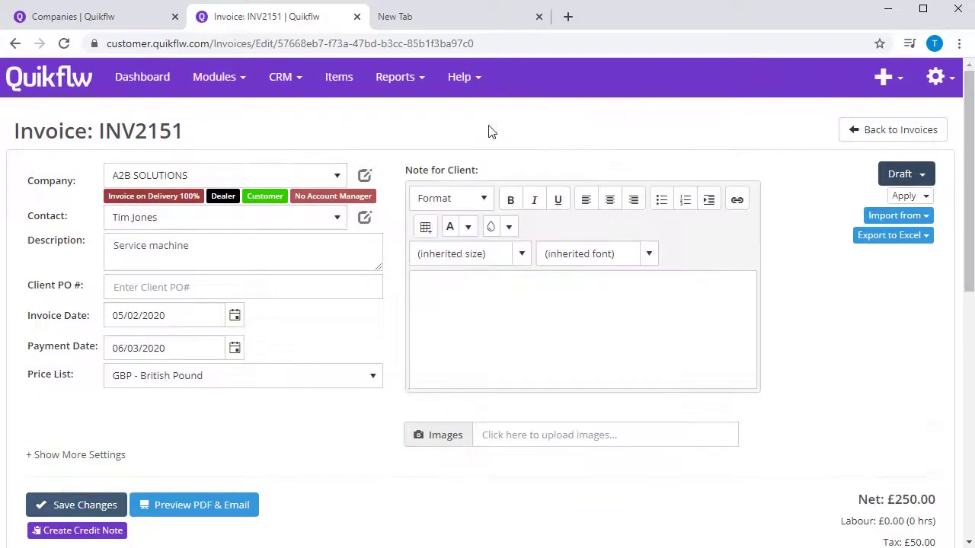
Step: Open the CNC-1M asset with reference GH389083 and review its linked invoice and job records
left_click(220, 79)
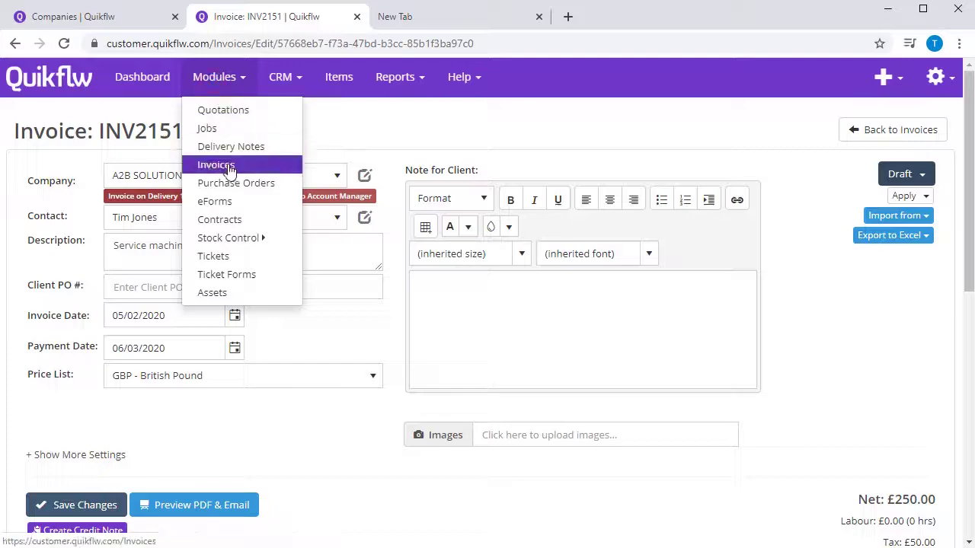
left_click(238, 291)
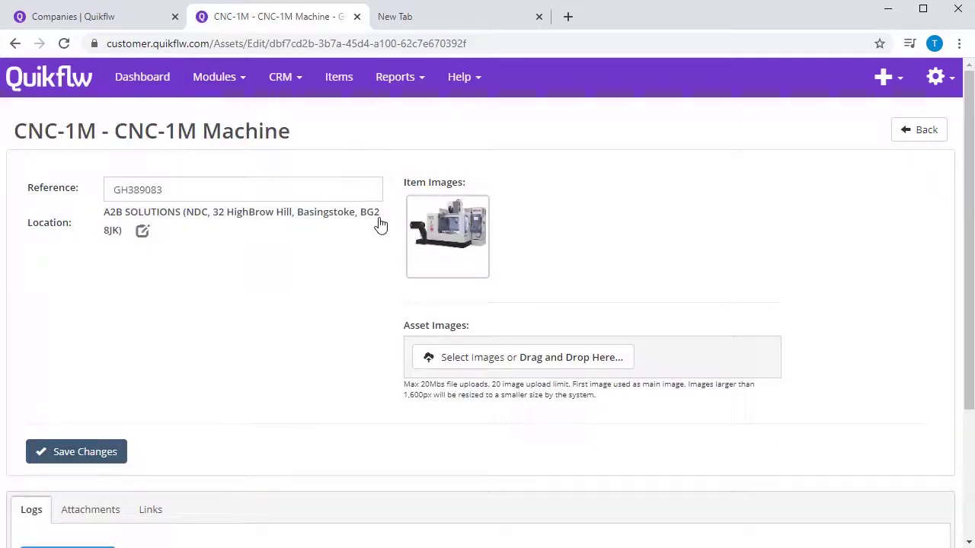
scroll(322, 261, "down", 3)
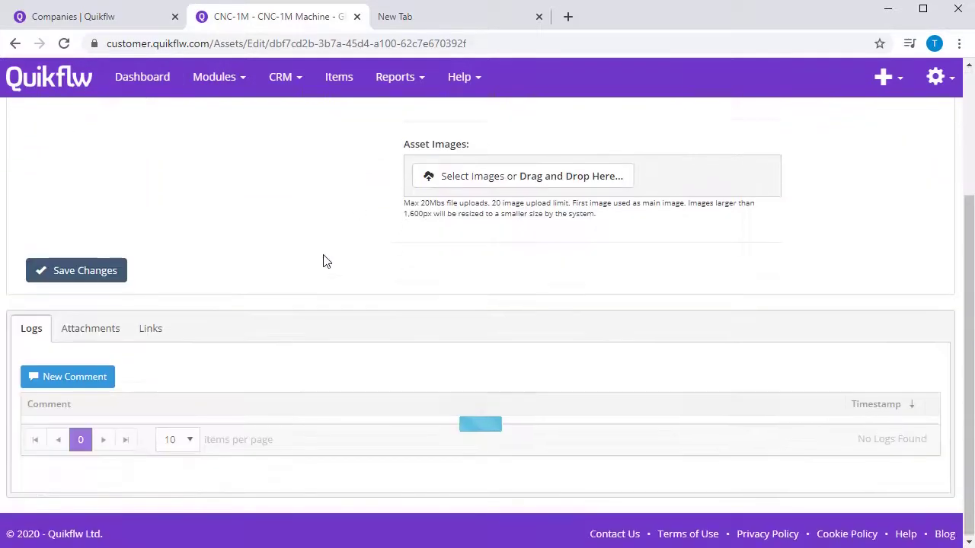
left_click(151, 332)
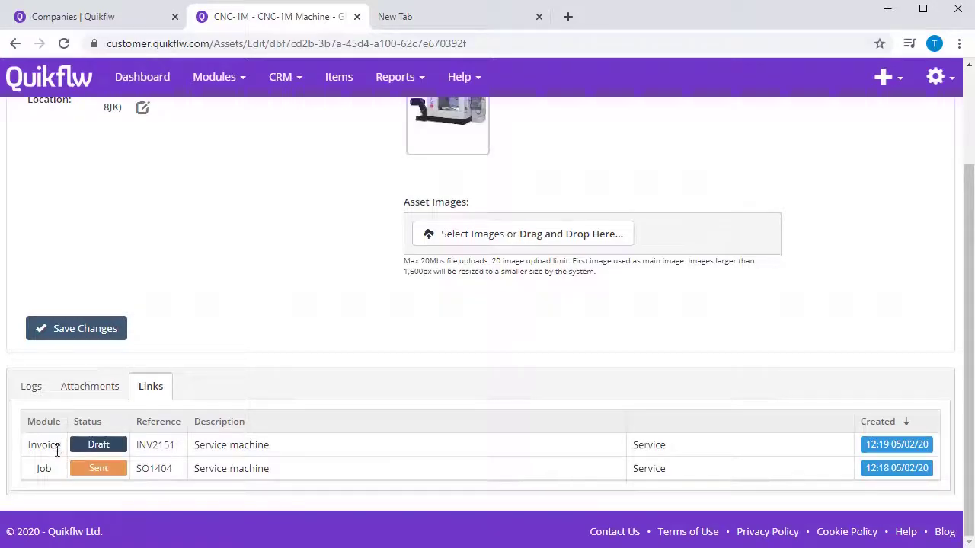
scroll(123, 456, "up", 1)
scroll(123, 456, "down", 1)
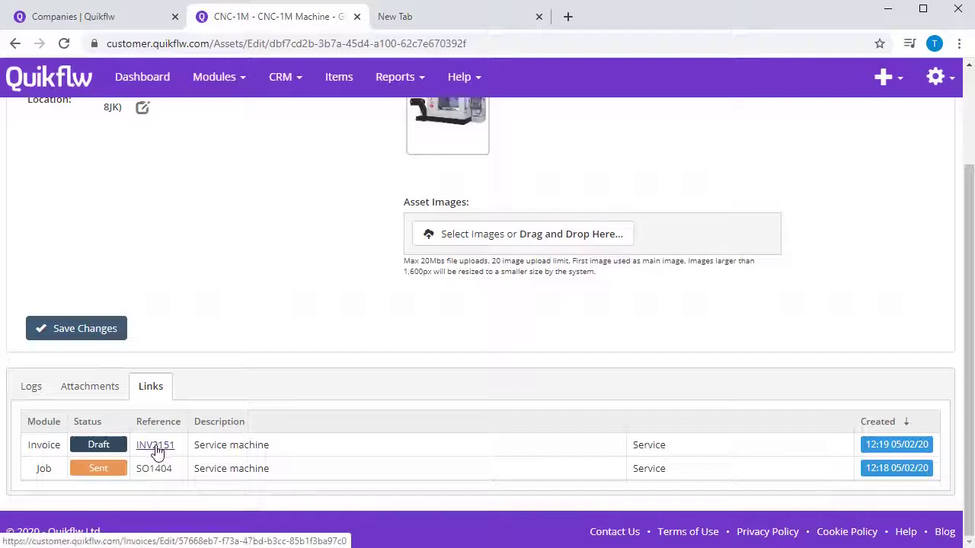
Step: Create a new contract for A2B SOLUTIONS with the description "Service Contract for CNC Machines"
scroll(160, 441, "up", 2)
left_click(211, 82)
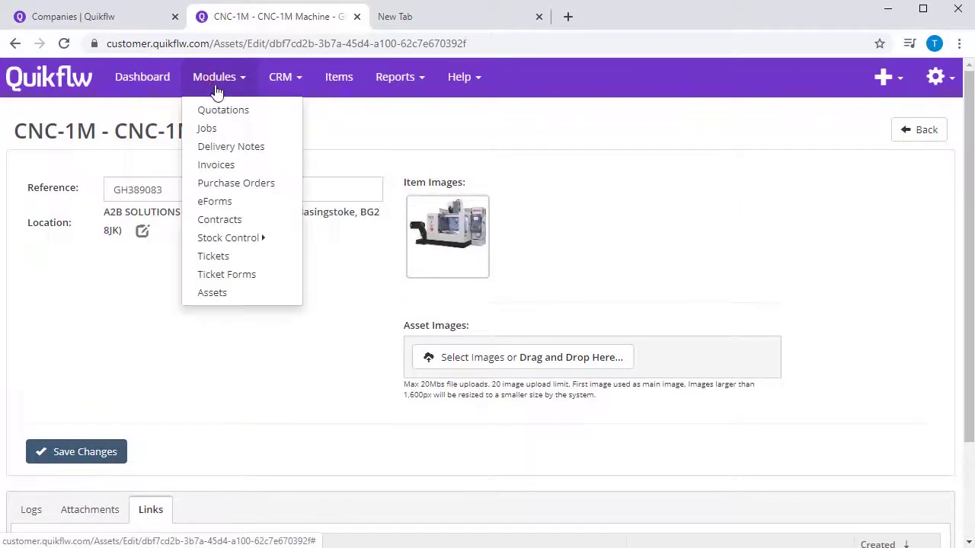
left_click(238, 220)
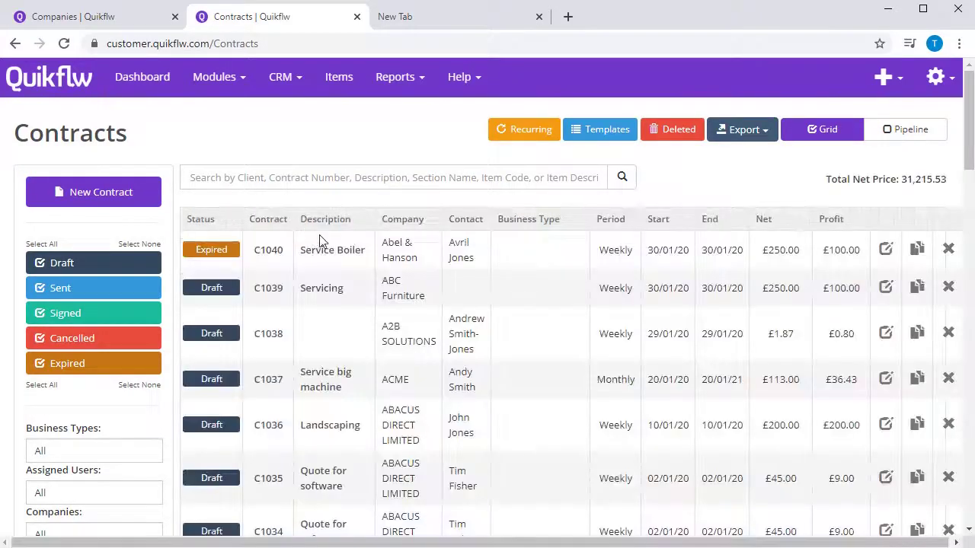
type("Service Contract for CNC Machines")
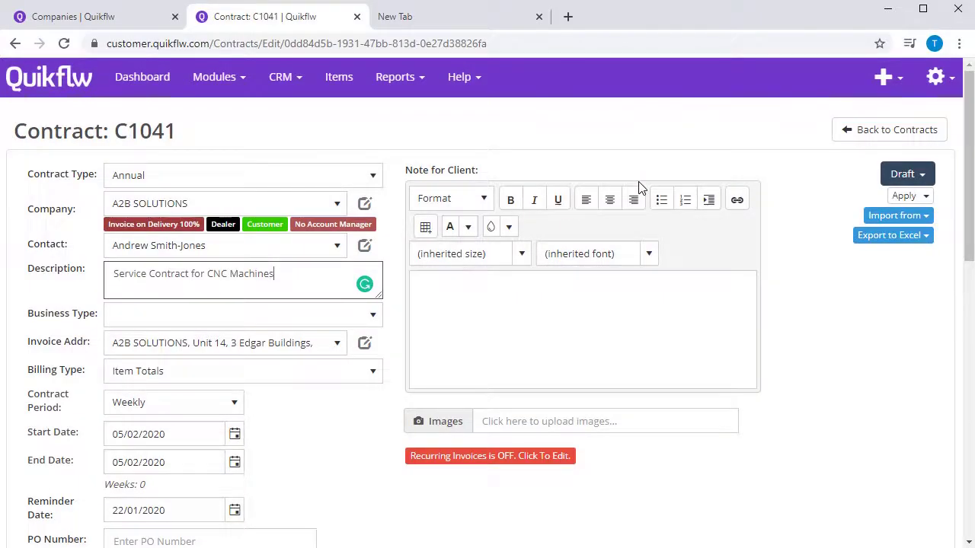
Step: Find the Service item with the search term "service" and add one to the contract's items
scroll(393, 320, "down", 8)
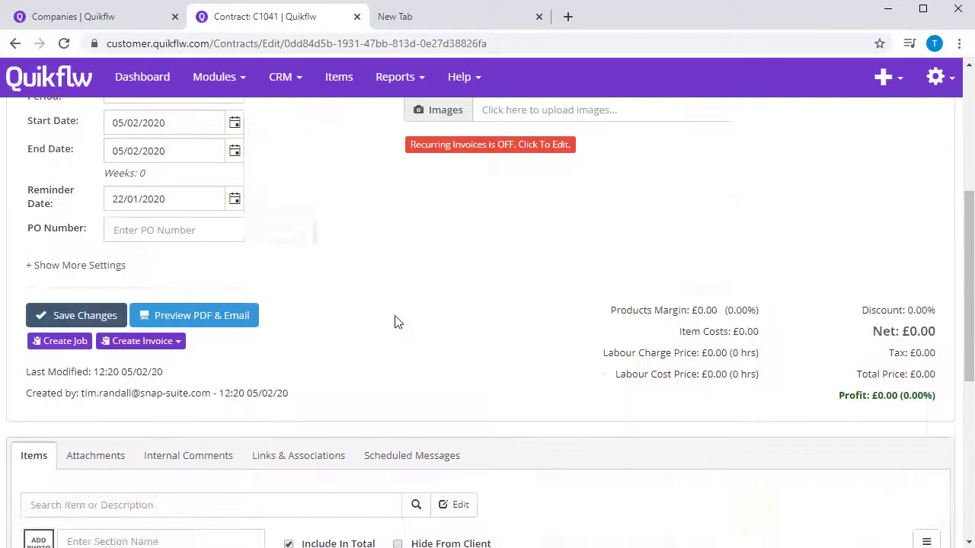
left_click(57, 315)
left_click(501, 150)
type("service")
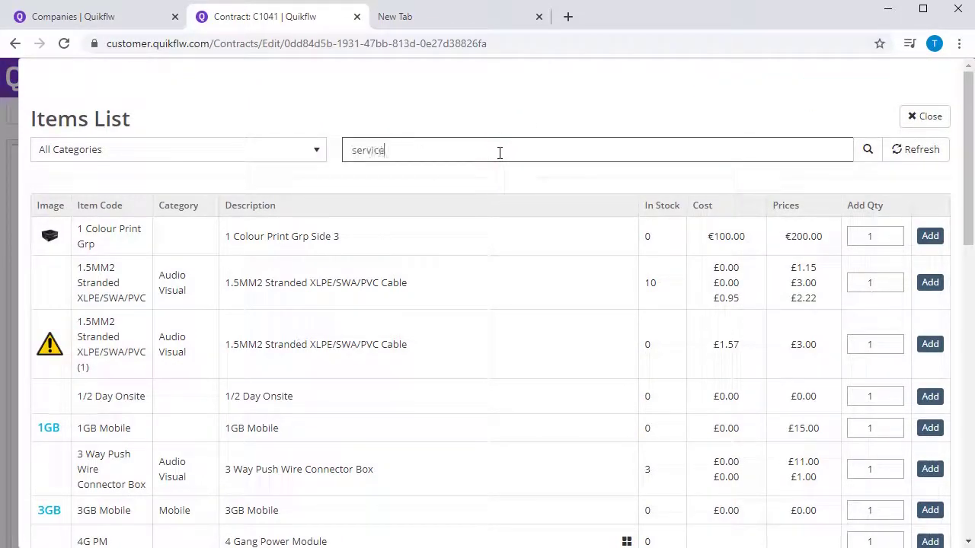
key("Return")
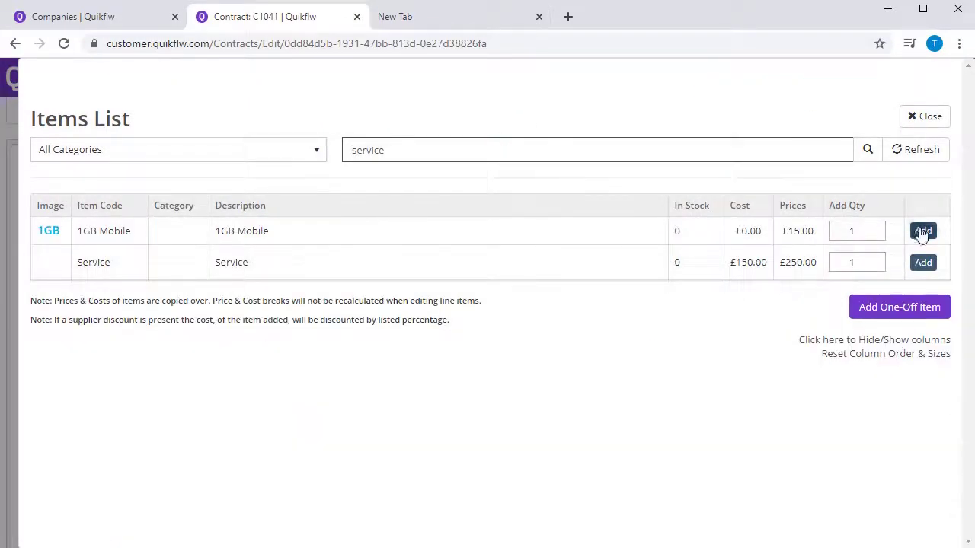
left_click(923, 262)
left_click(930, 122)
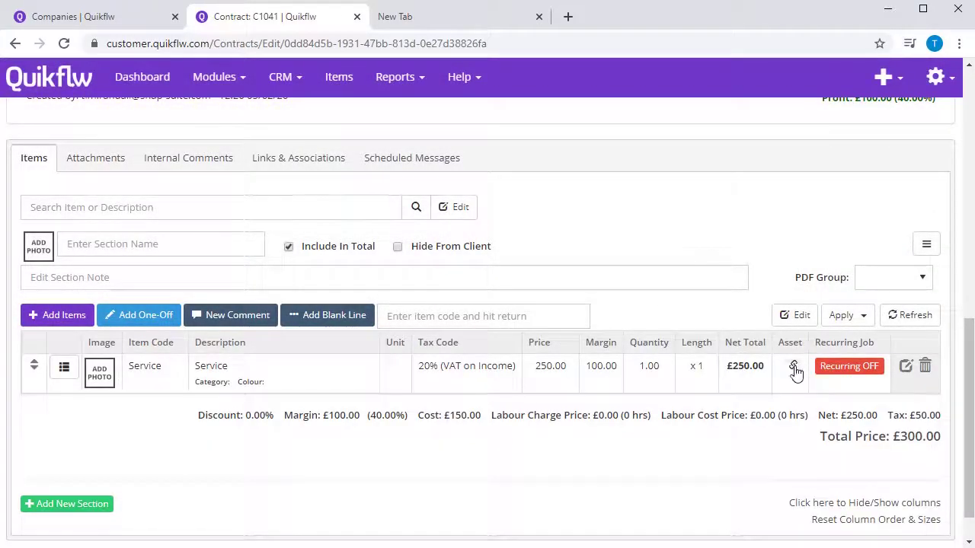
Step: Link the CNC-1M asset with reference GH389083 to the contract's Service line
left_click(793, 366)
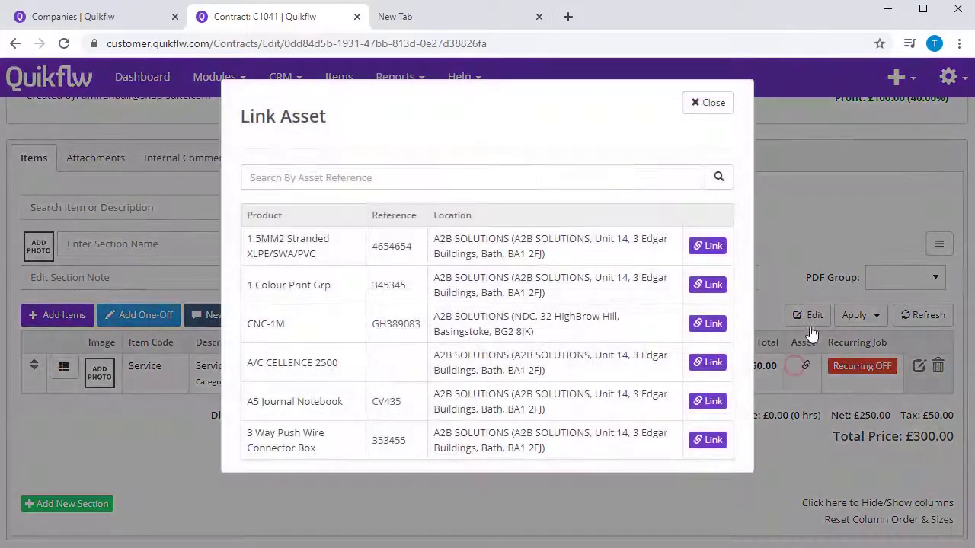
left_click(706, 326)
left_click(716, 113)
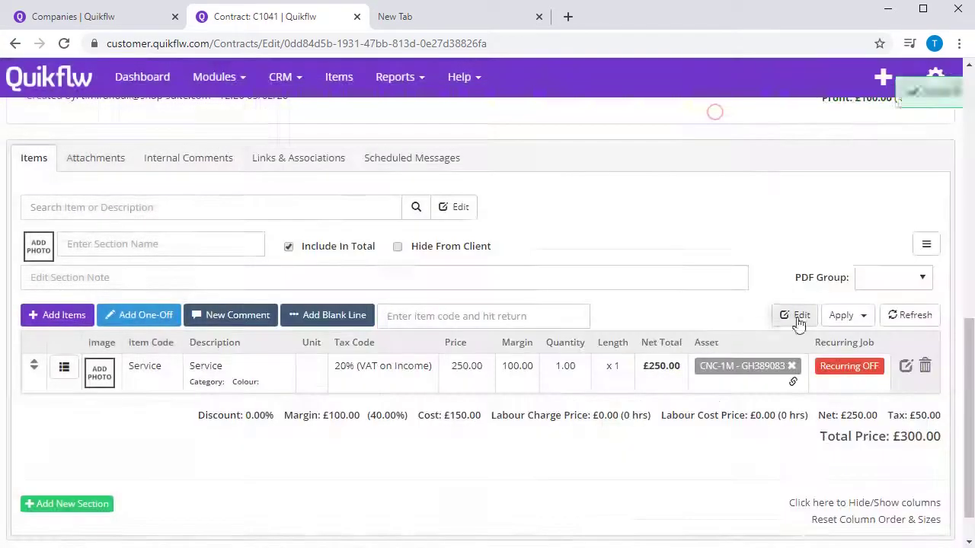
Step: Choose a frequency in the recurring job settings of the contract's Service line
left_click(864, 367)
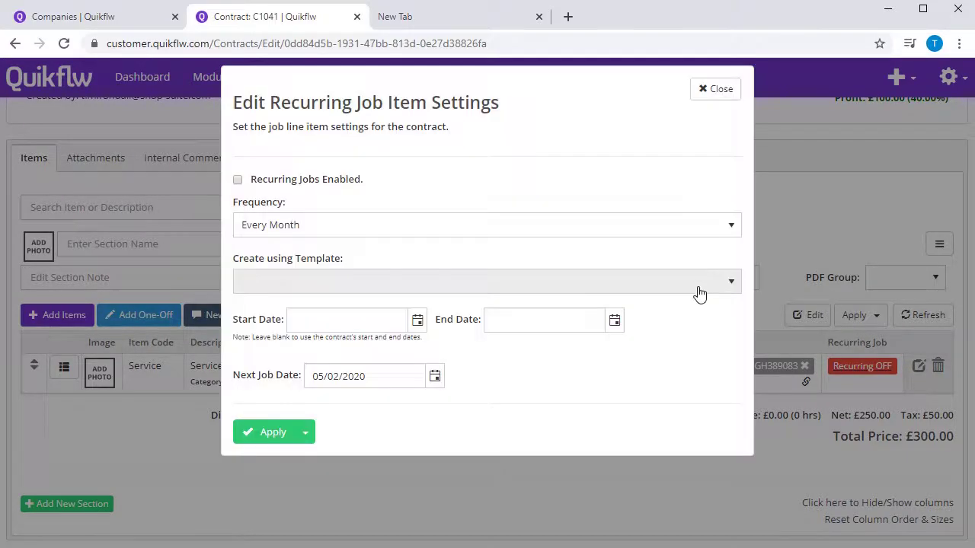
left_click(437, 225)
left_click(382, 297)
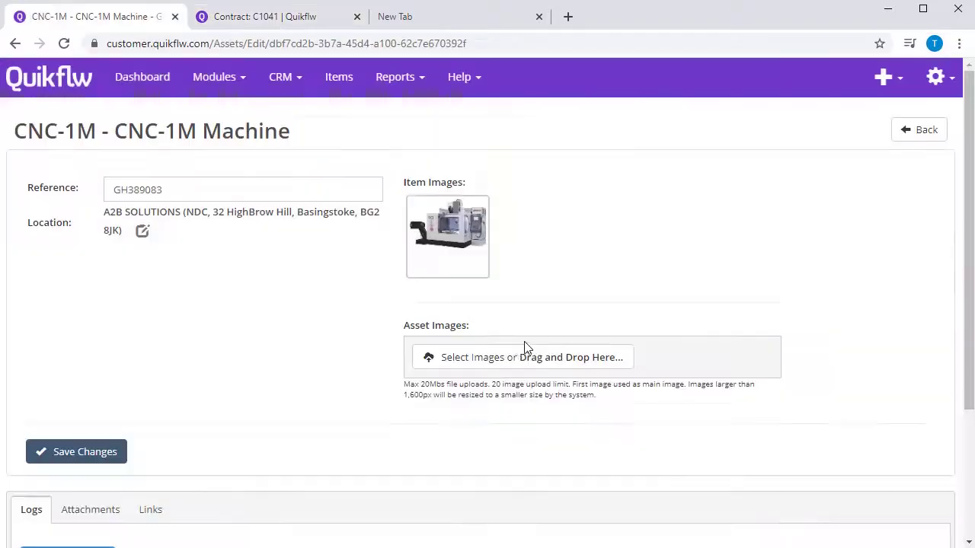
Step: Review the CNC-1M asset's linked records for the service contract, and return to the assets list
scroll(300, 387, "down", 3)
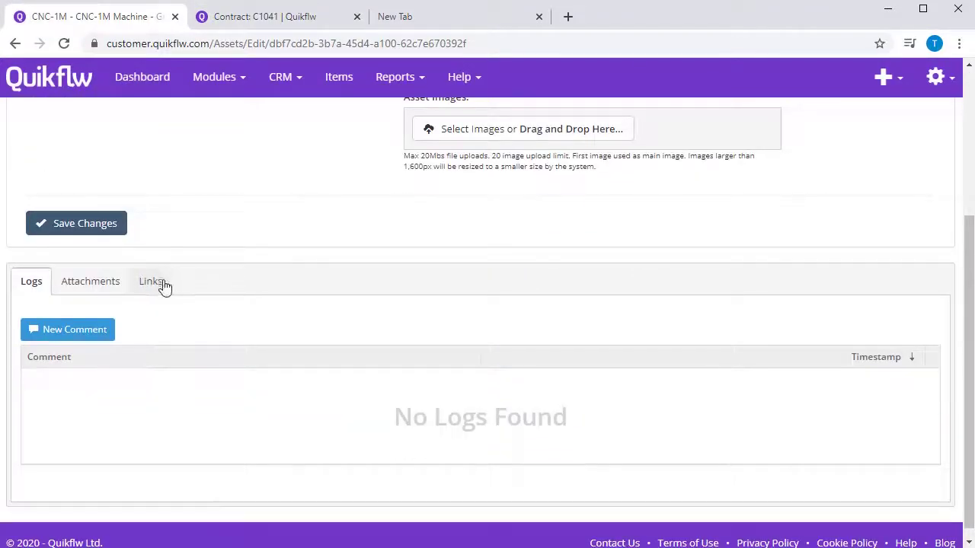
left_click(162, 282)
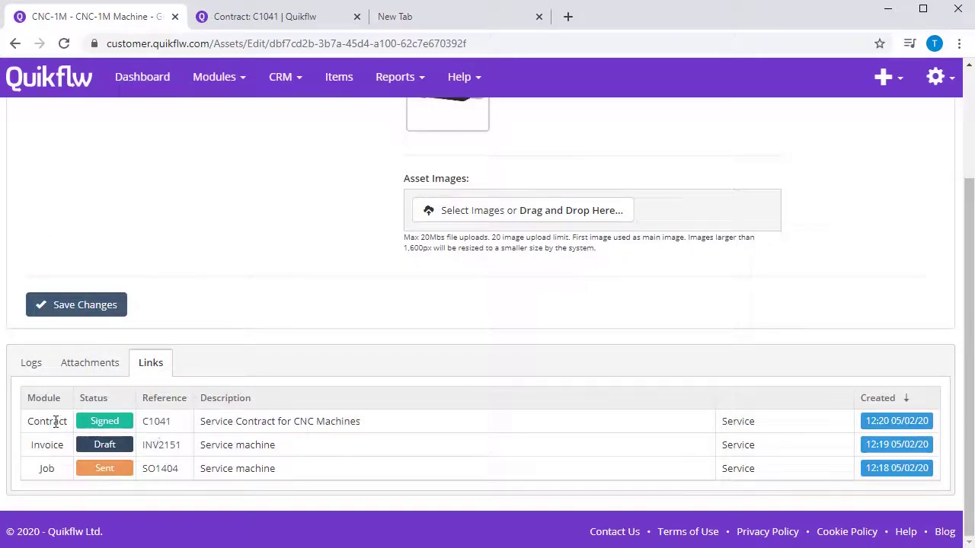
double_click(56, 421)
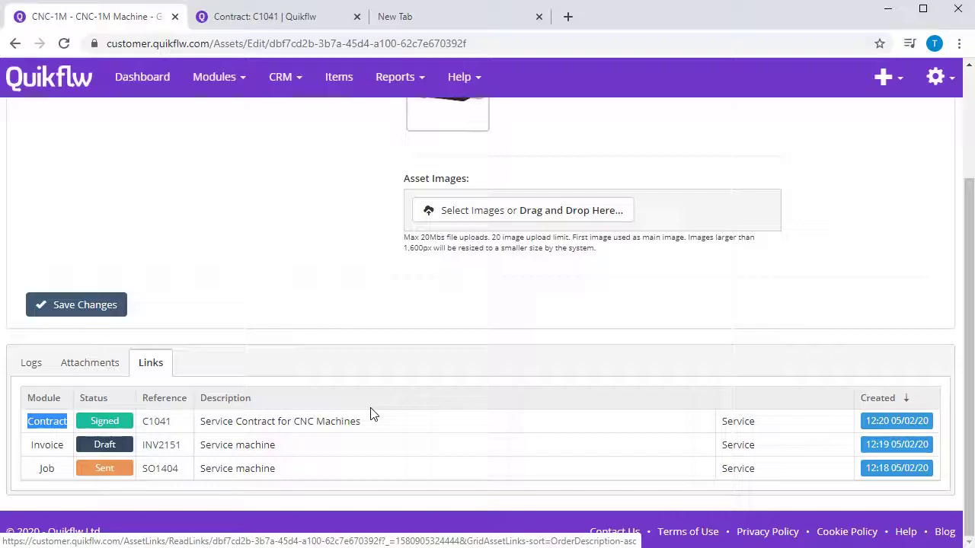
scroll(370, 413, "up", 1)
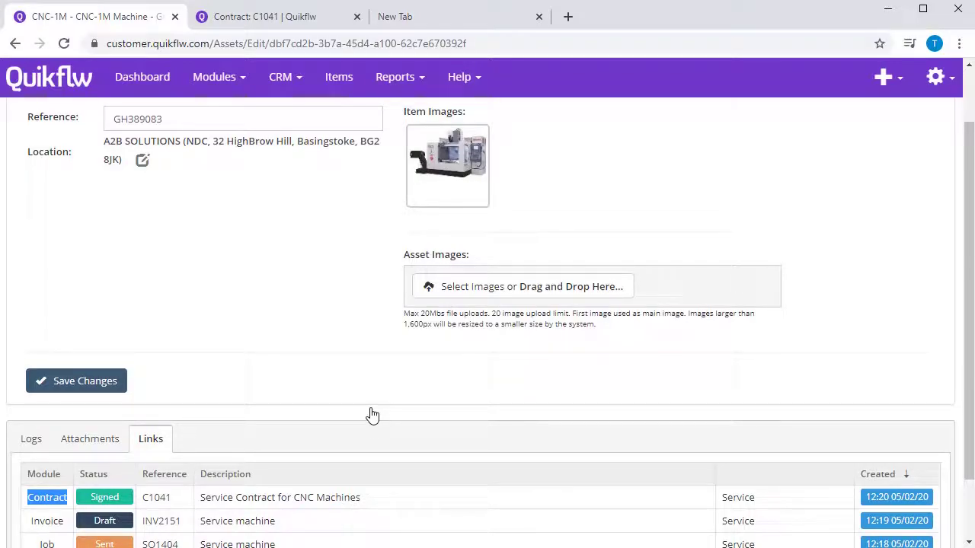
scroll(453, 381, "up", 1)
left_click(920, 129)
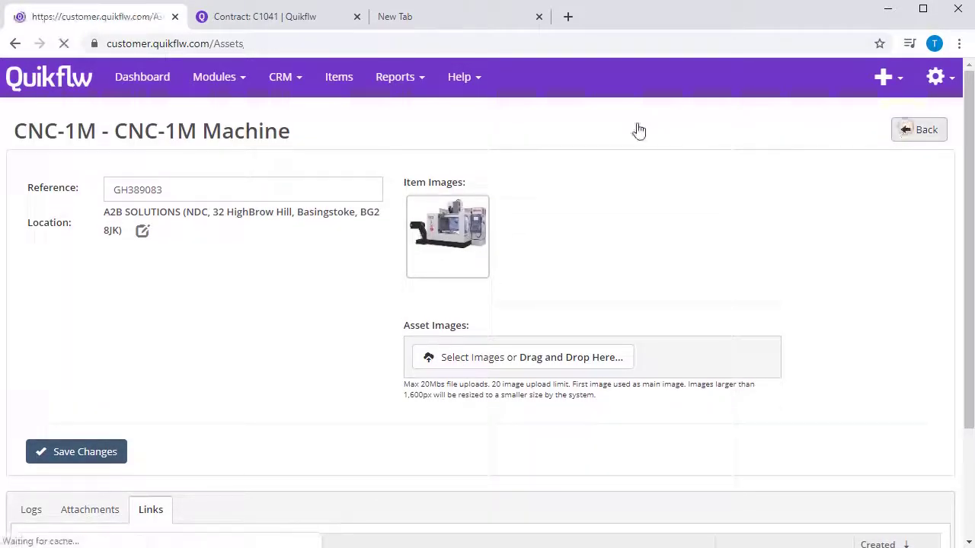
Step: Create a delivery note for A2B SOLUTIONS with the description "Laptops"
left_click(233, 91)
left_click(237, 145)
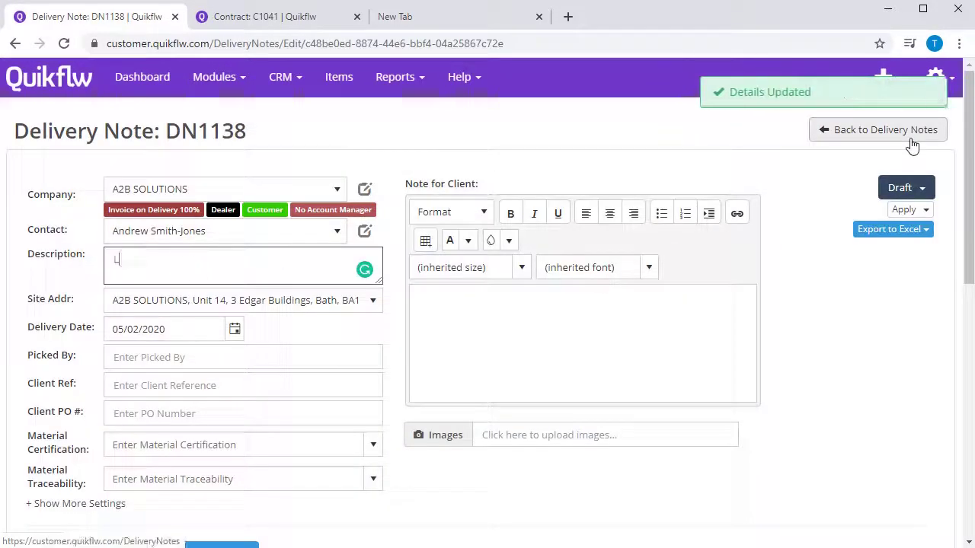
type("aptops")
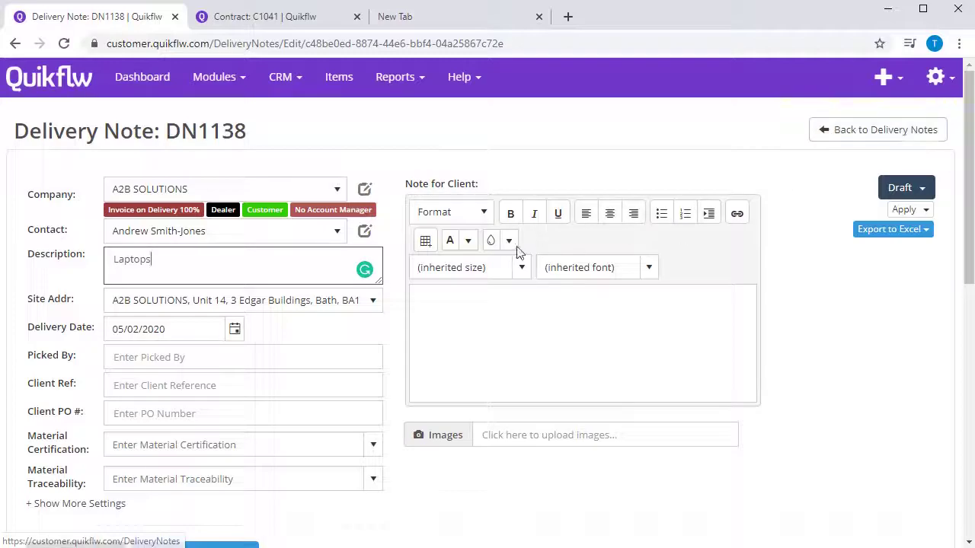
Step: Find the ACER Aspire 6 laptop with the search term "laptop" and add one to the delivery note's items
scroll(516, 251, "down", 6)
left_click(63, 391)
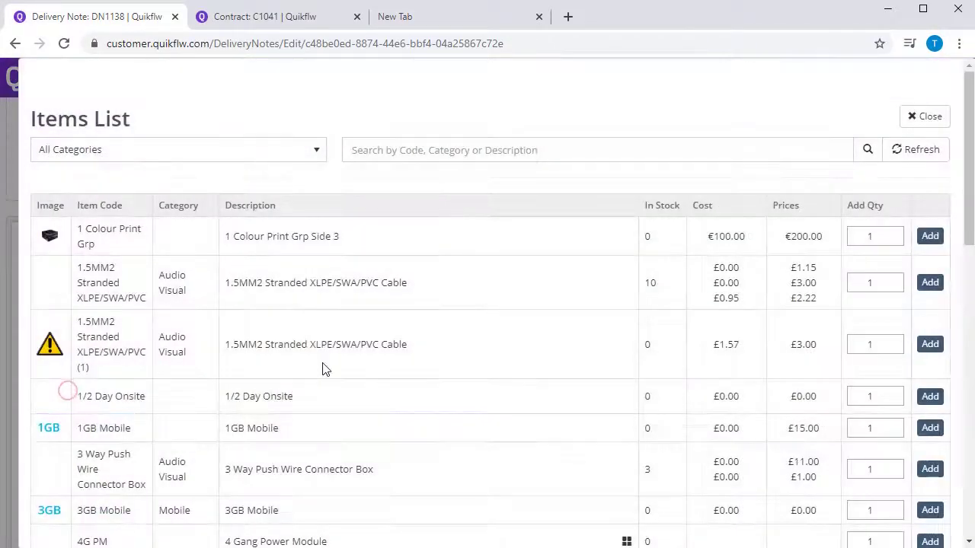
left_click(391, 152)
type("laptop")
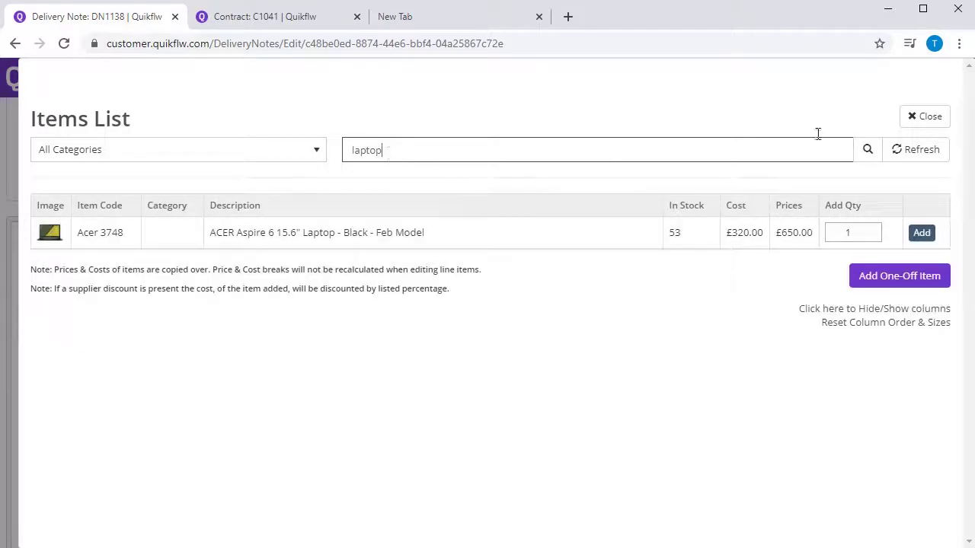
left_click(922, 233)
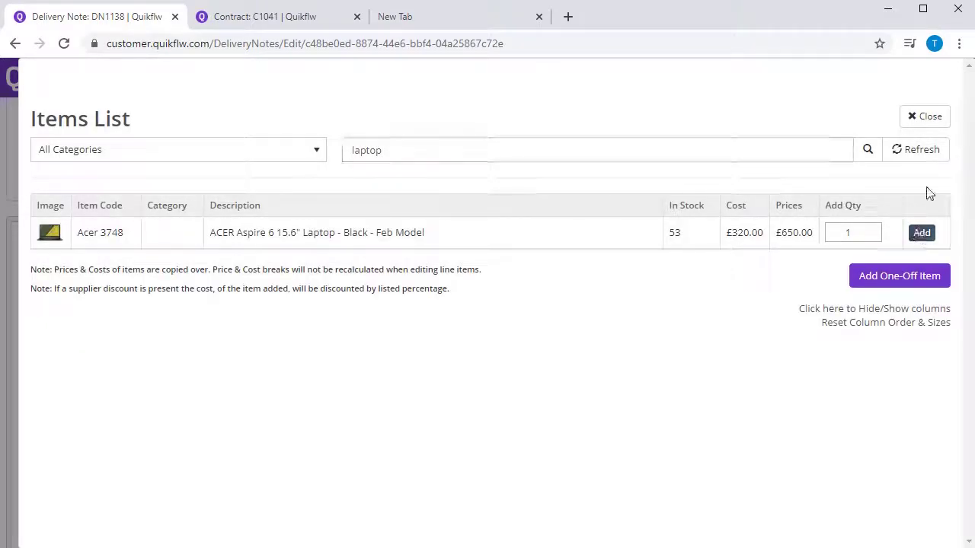
left_click(928, 121)
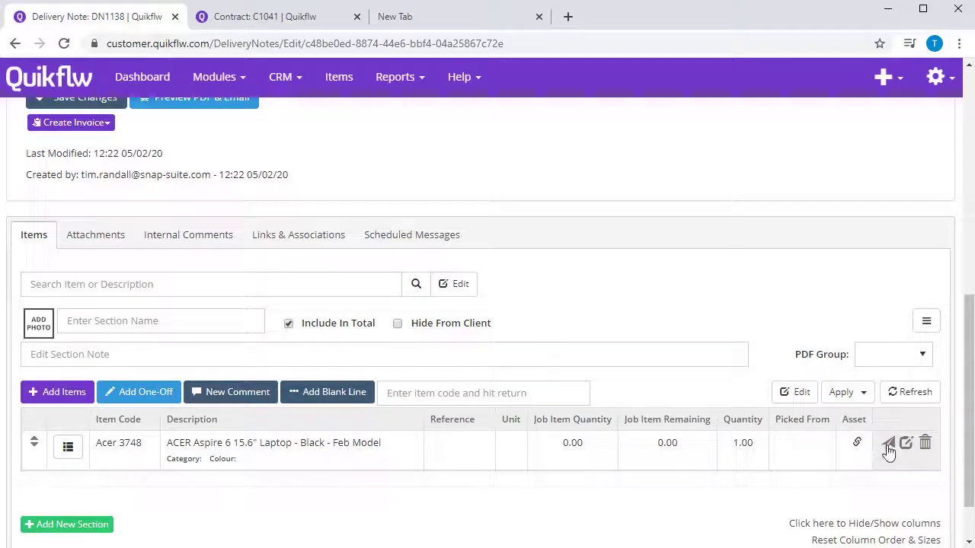
Step: Pick one Acer 3748 laptop for the delivery note from the stock location Default (GB749837-01)
left_click(888, 447)
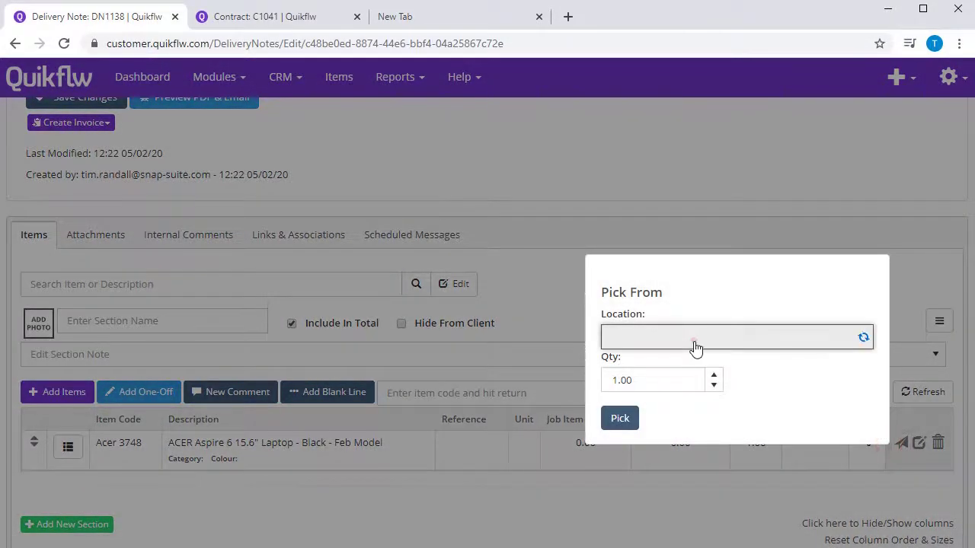
left_click(696, 345)
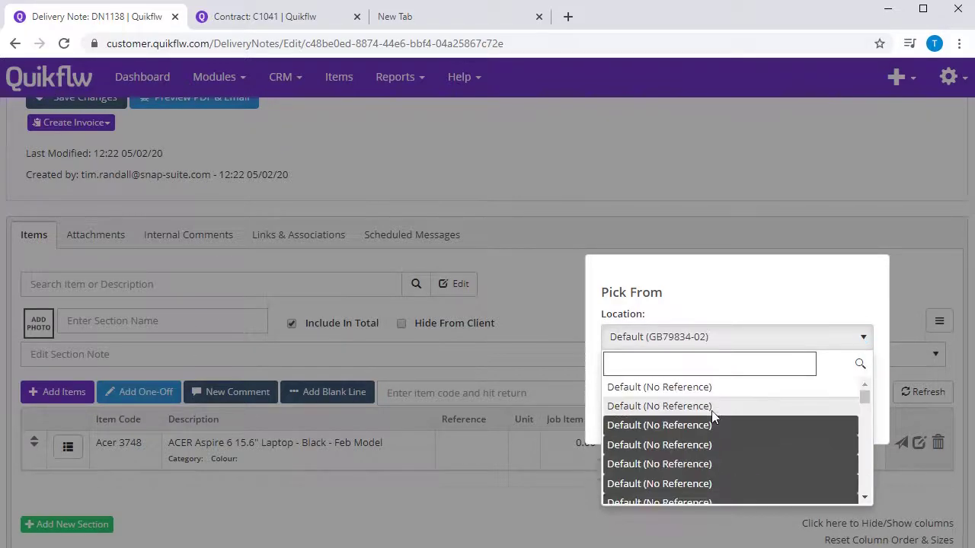
scroll(708, 414, "down", 2)
scroll(707, 424, "down", 3)
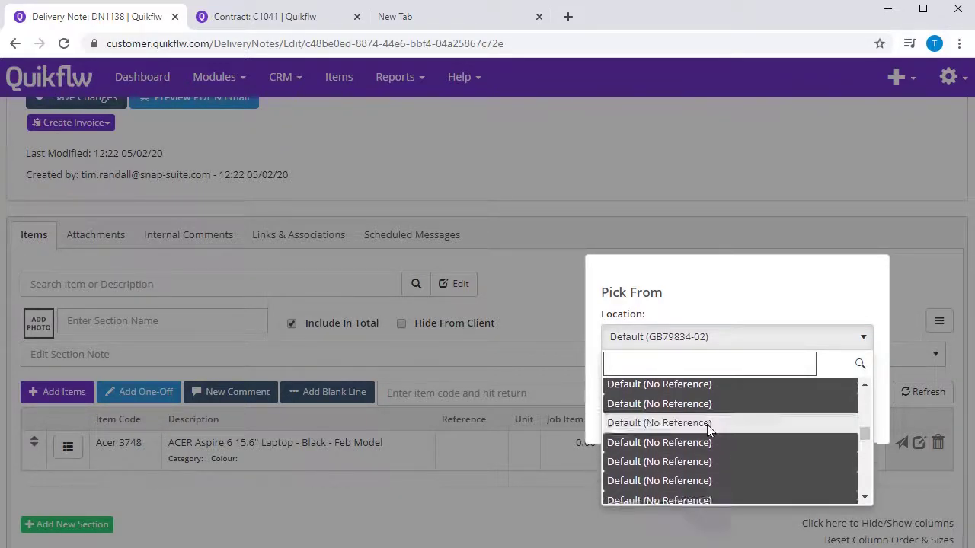
scroll(707, 429, "down", 1)
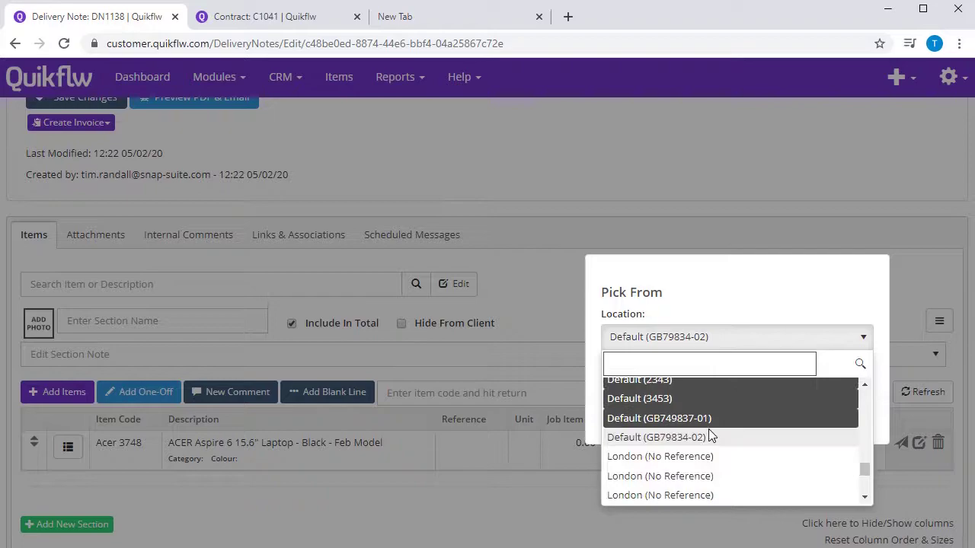
left_click(710, 423)
left_click(618, 419)
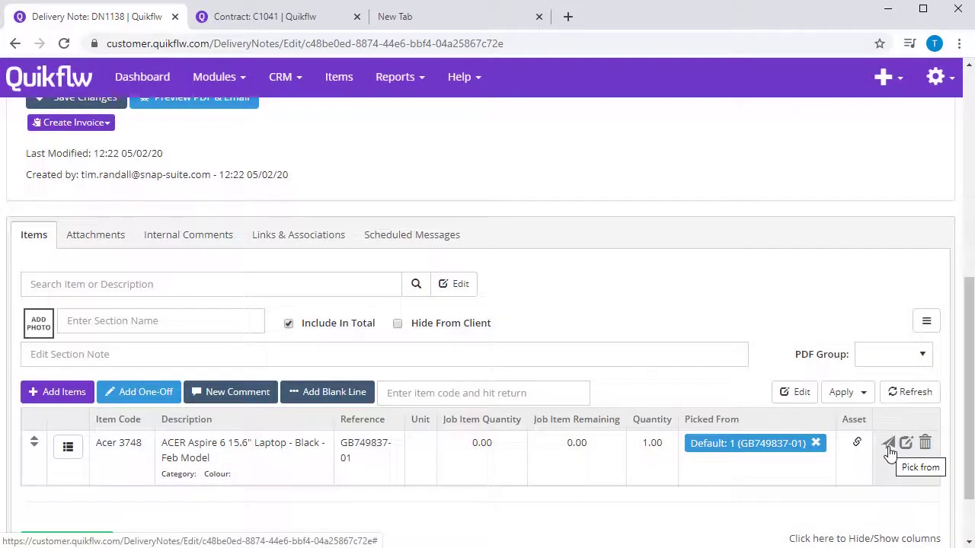
Step: Set the delivery note's site address to A2B SOLUTIONS, Tree Lodge
left_click(906, 188)
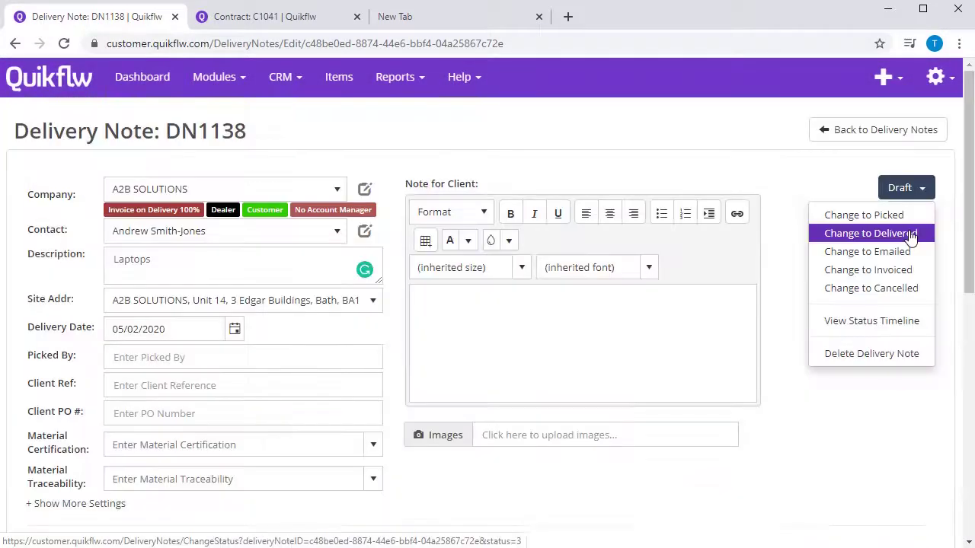
left_click(191, 301)
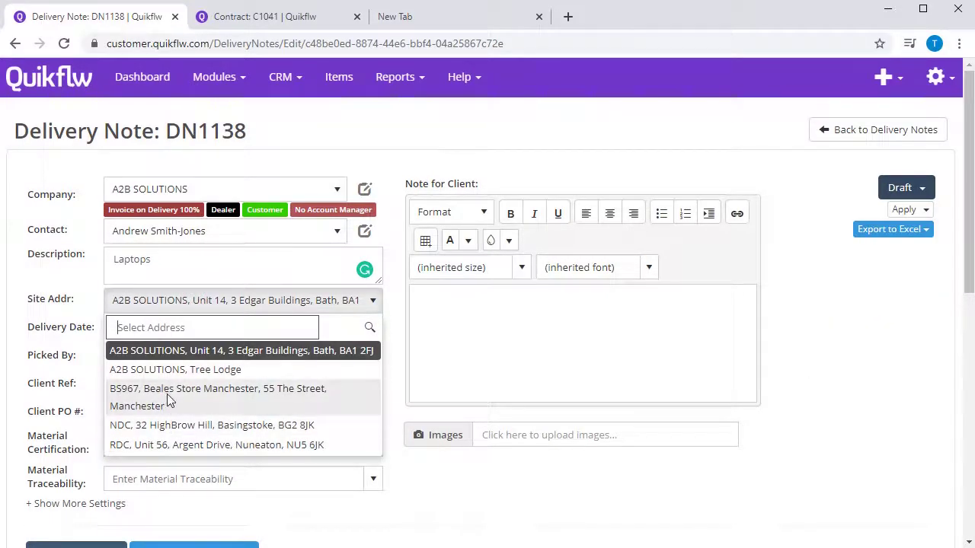
left_click(177, 370)
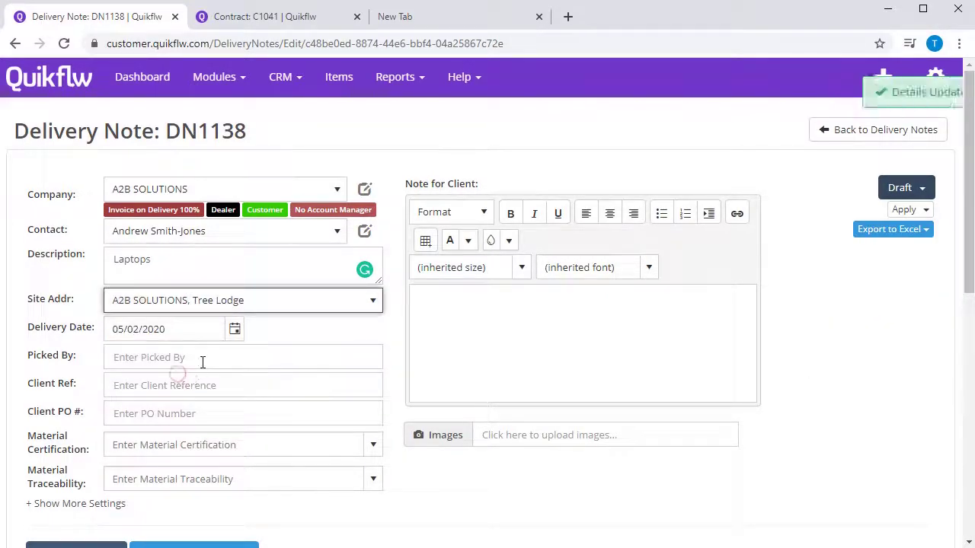
Step: Mark the A2B SOLUTIONS laptop delivery note DN1138 as delivered
left_click(817, 352)
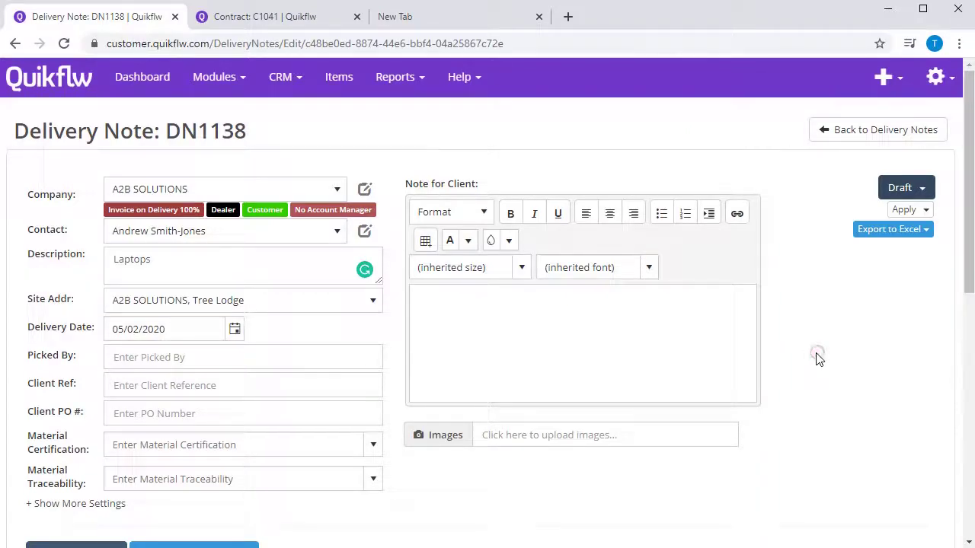
left_click(905, 188)
left_click(885, 233)
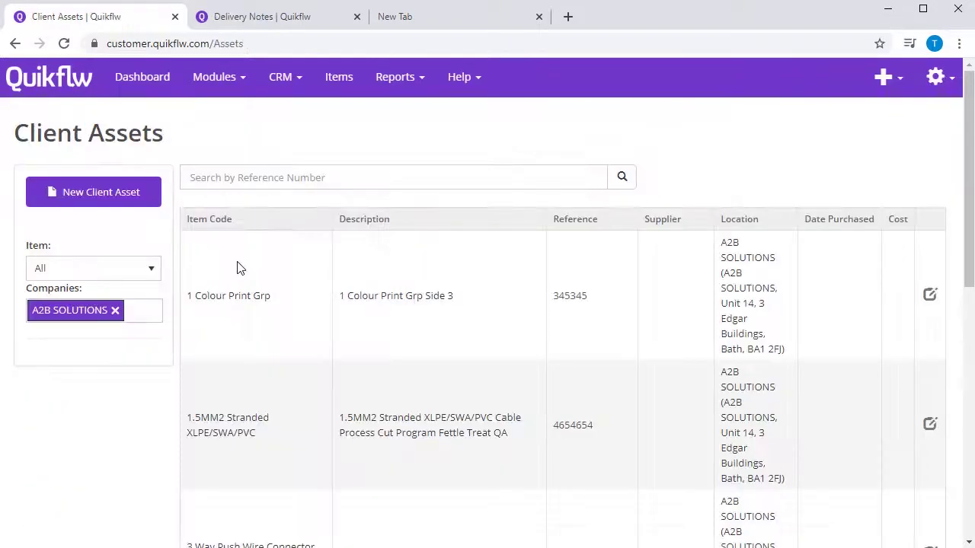
Step: Open the Acer 3748 laptop in A2B SOLUTIONS' client assets and review its reference, location and log entries
scroll(235, 277, "down", 5)
scroll(235, 277, "down", 2)
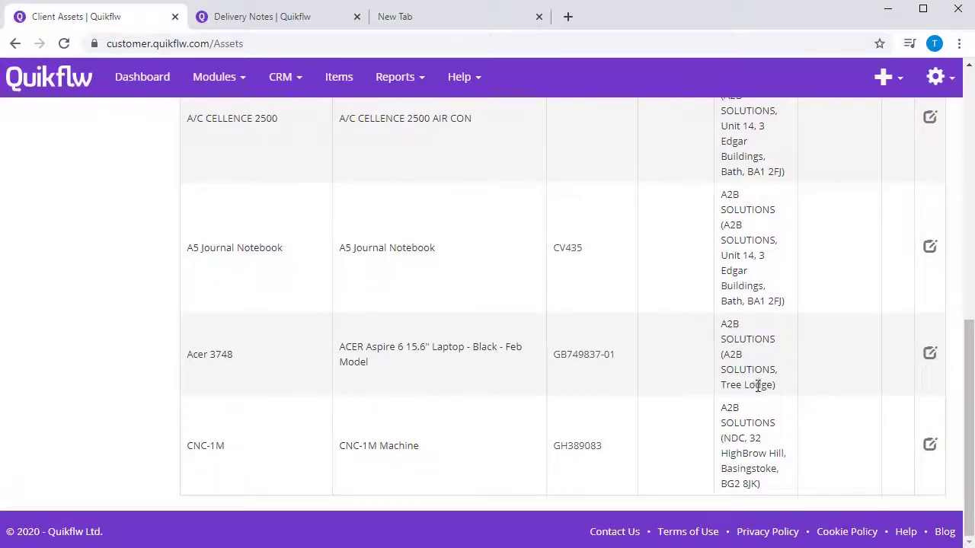
left_click(928, 354)
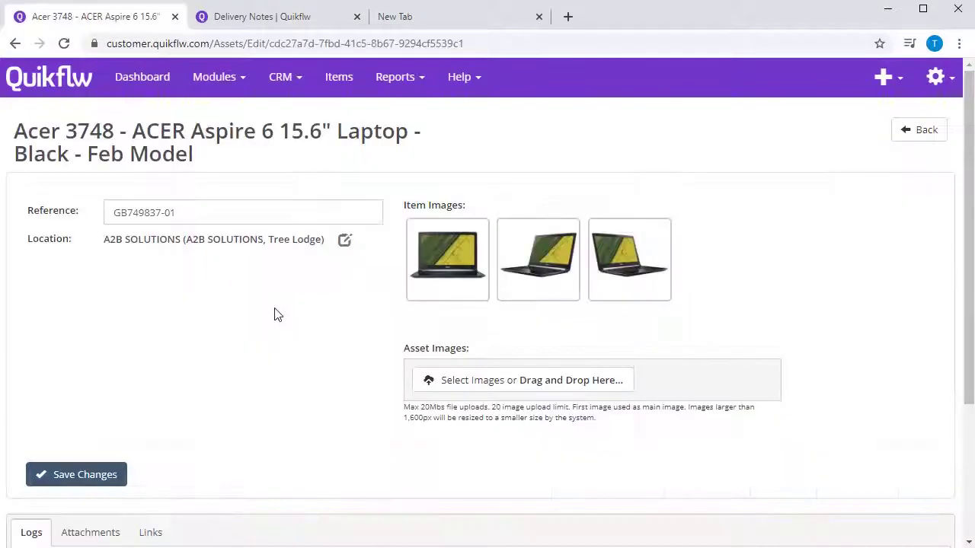
scroll(274, 313, "down", 3)
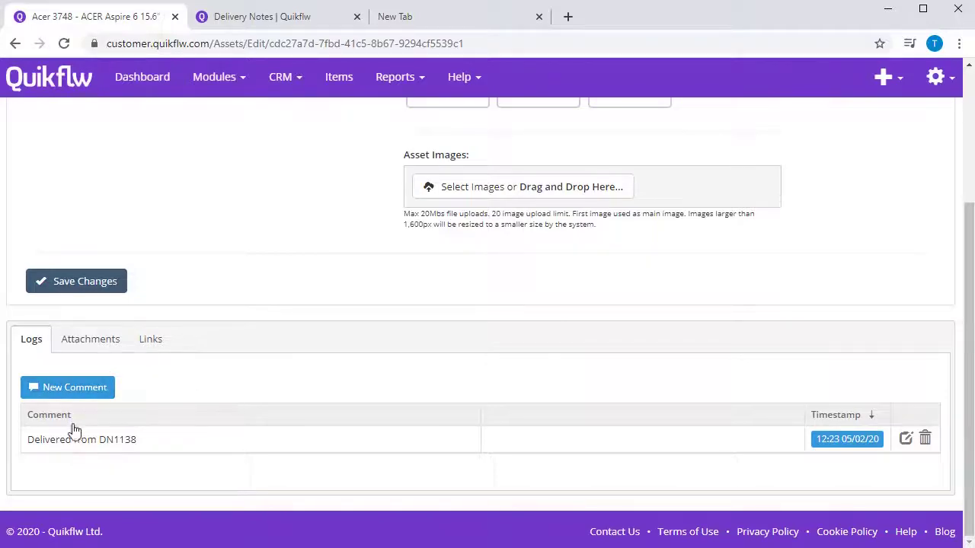
scroll(120, 419, "up", 3)
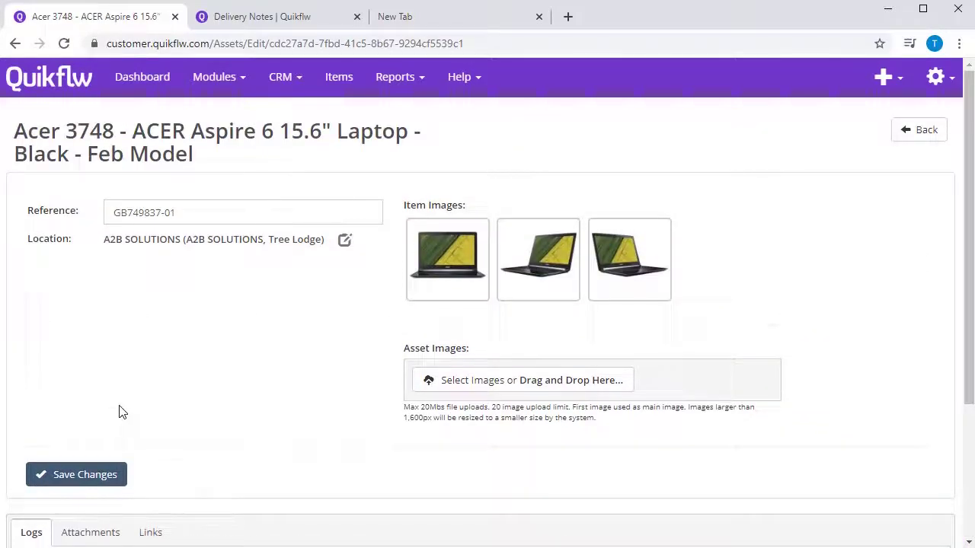